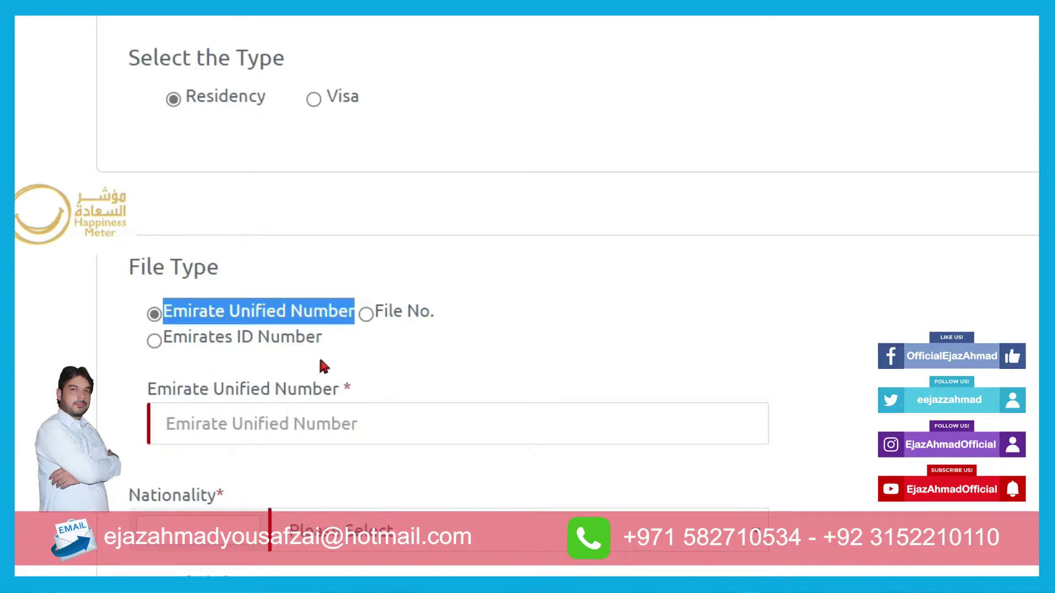
# - Select File No. as the lookup method, pointing out its label
pyautogui.click(354, 311)
pyautogui.moveTo(437, 311); pyautogui.dragTo(371, 314)
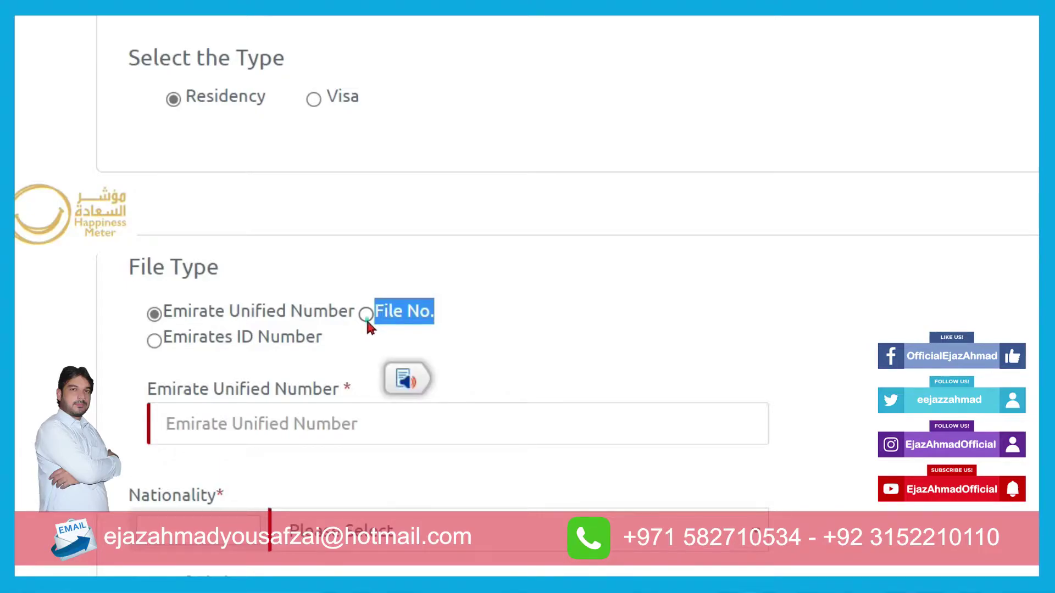
pyautogui.click(366, 319)
pyautogui.click(478, 396)
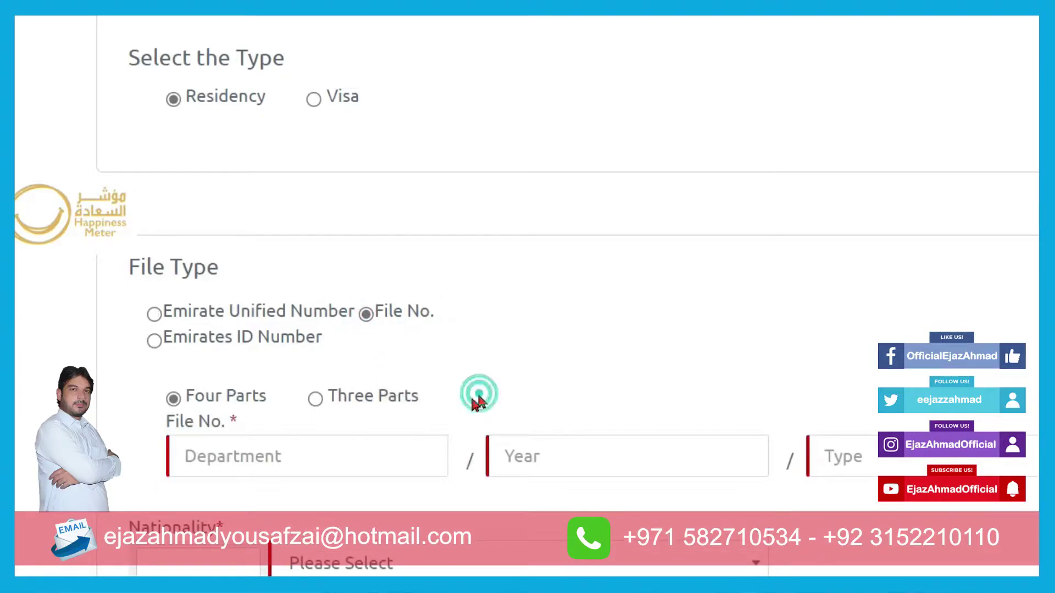
pyautogui.scroll(-2, 418, 398)
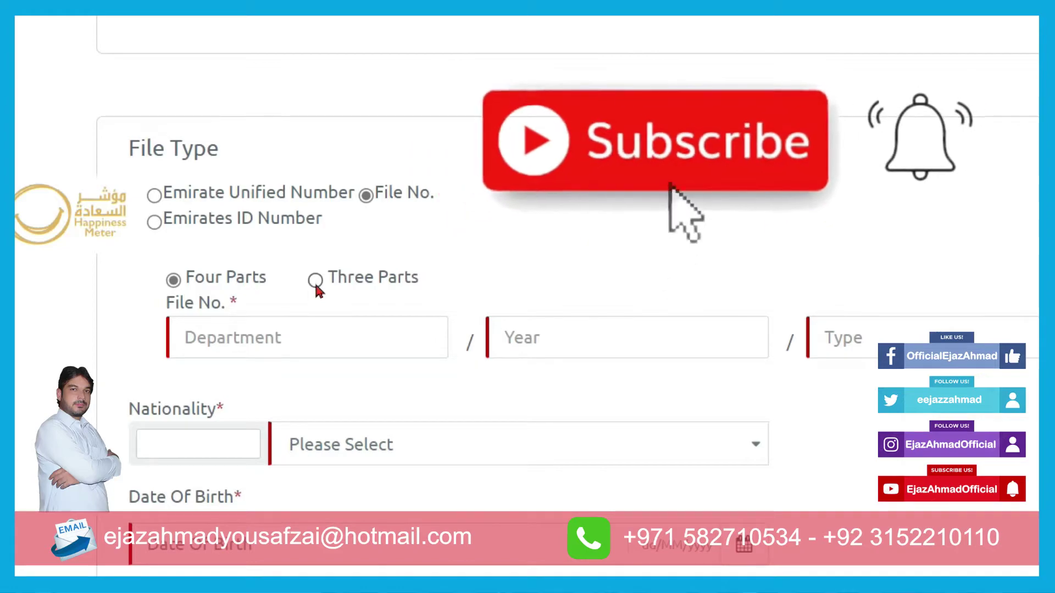
# - Try the three-part file number format, return to four parts, then choose Emirates ID Number
pyautogui.click(315, 281)
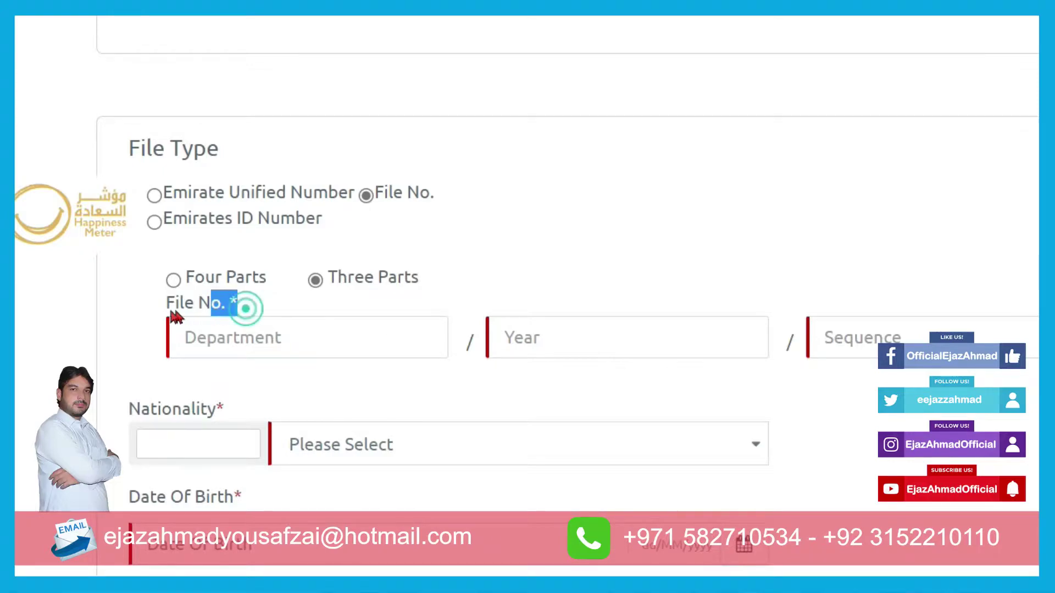
pyautogui.click(275, 337)
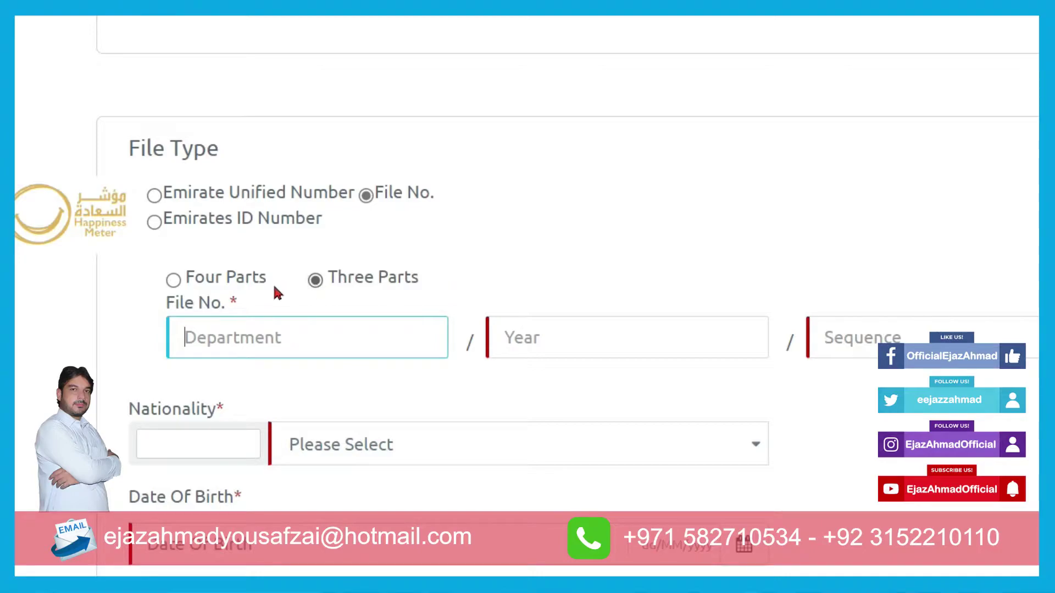
pyautogui.click(174, 286)
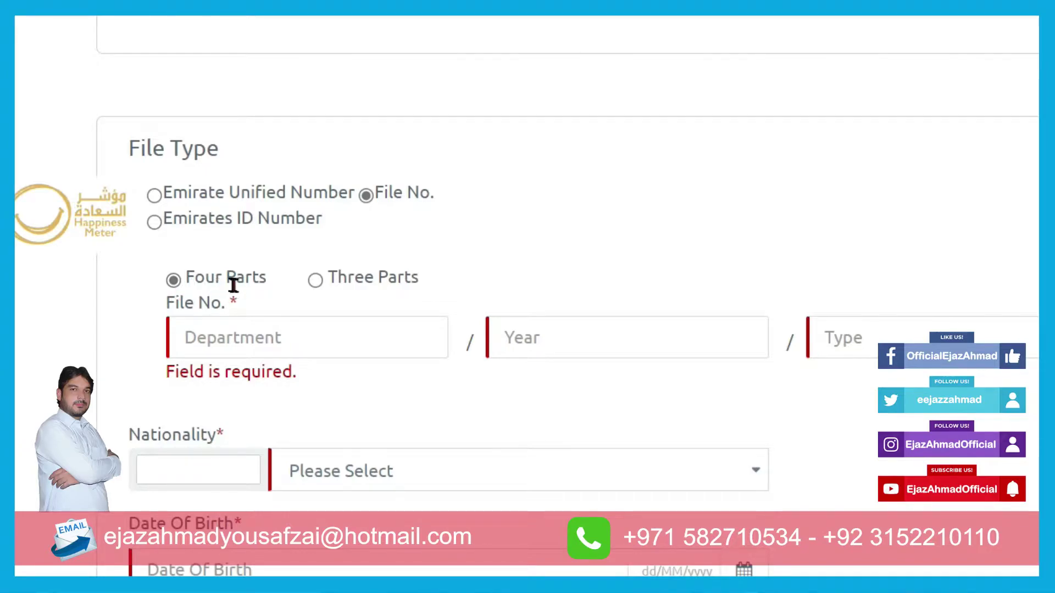
pyautogui.moveTo(246, 304); pyautogui.dragTo(166, 310)
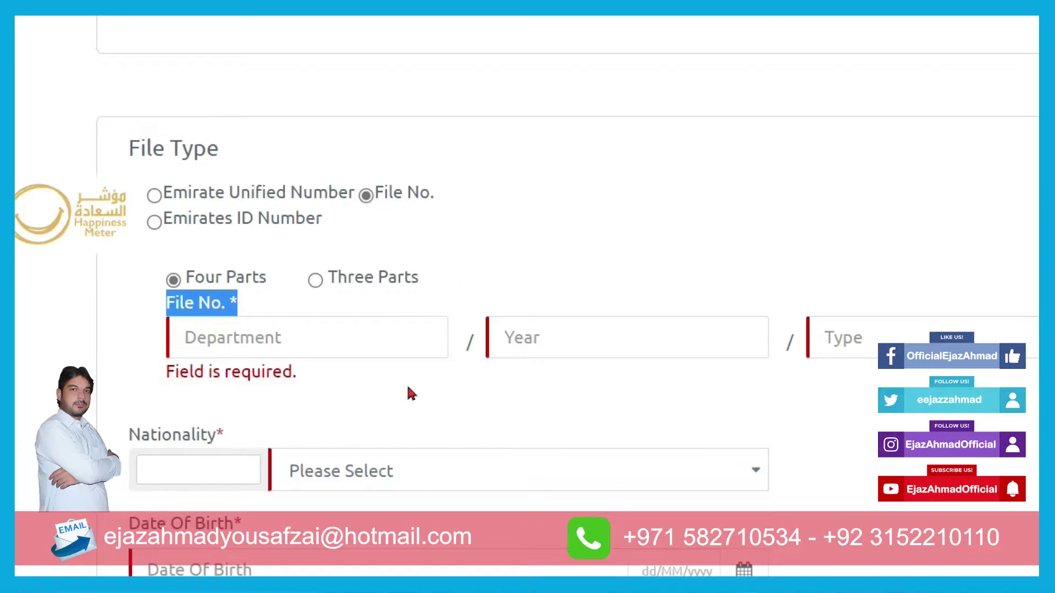
pyautogui.click(411, 219)
pyautogui.click(154, 223)
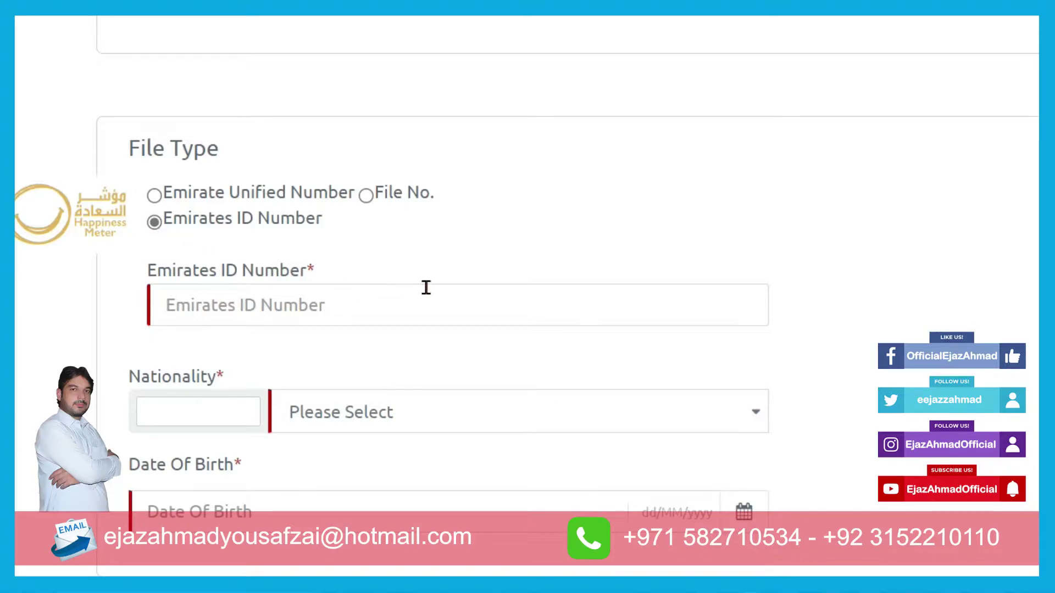
# - Enter the person's 15-digit Emirates ID number in the Emirates ID Number field
pyautogui.click(367, 312)
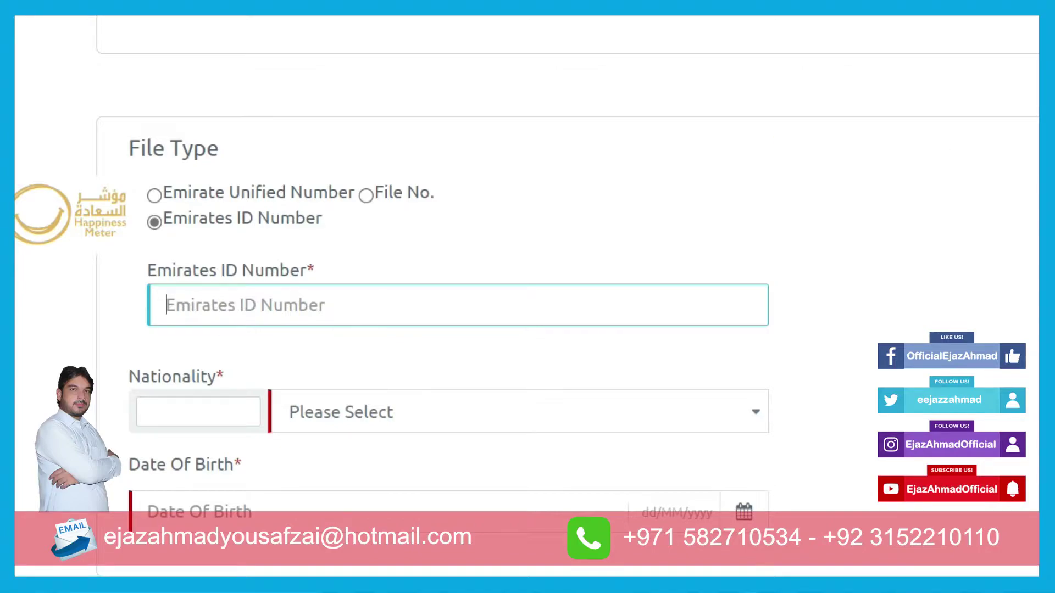
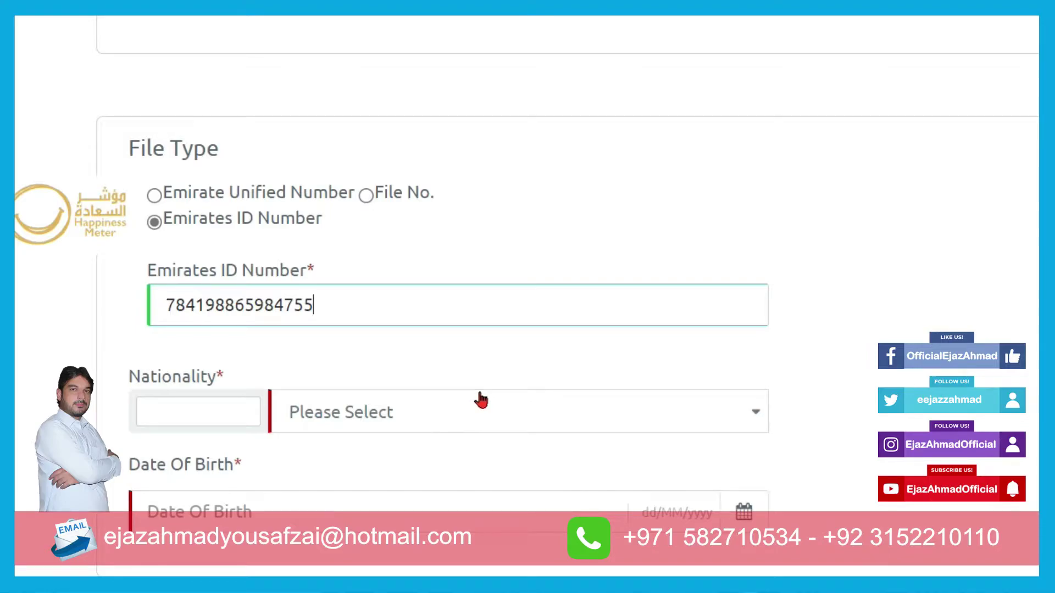
pyautogui.scroll(-2, 477, 398)
pyautogui.click(404, 299)
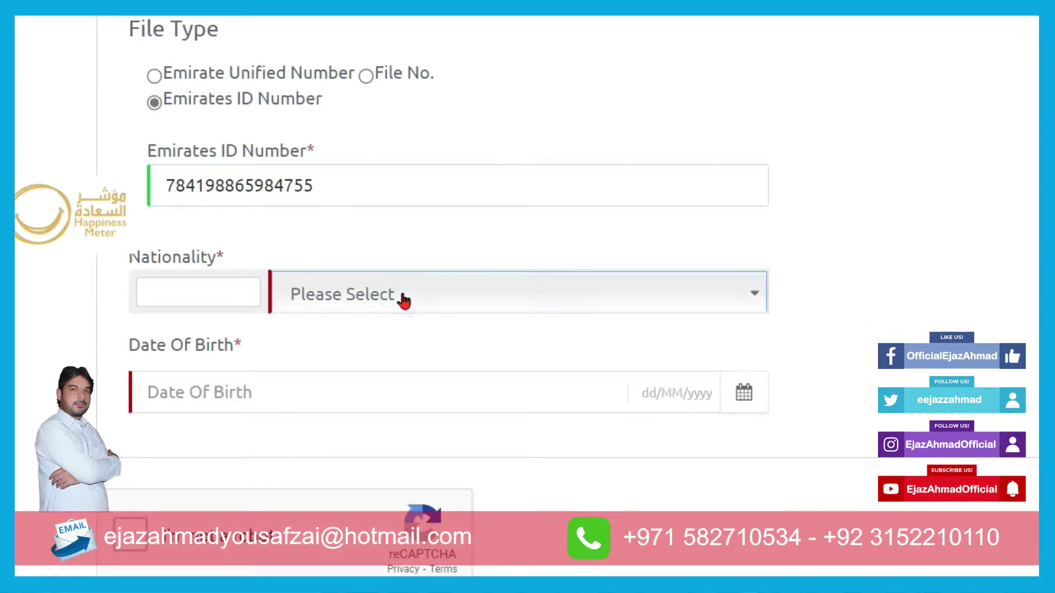
pyautogui.write('PAKI')
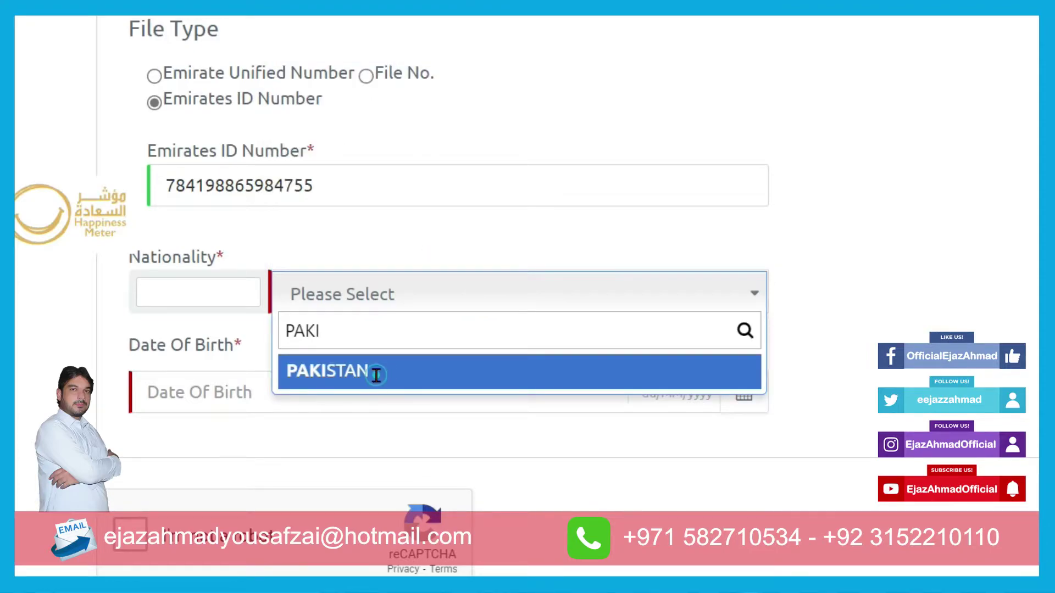
pyautogui.click(369, 369)
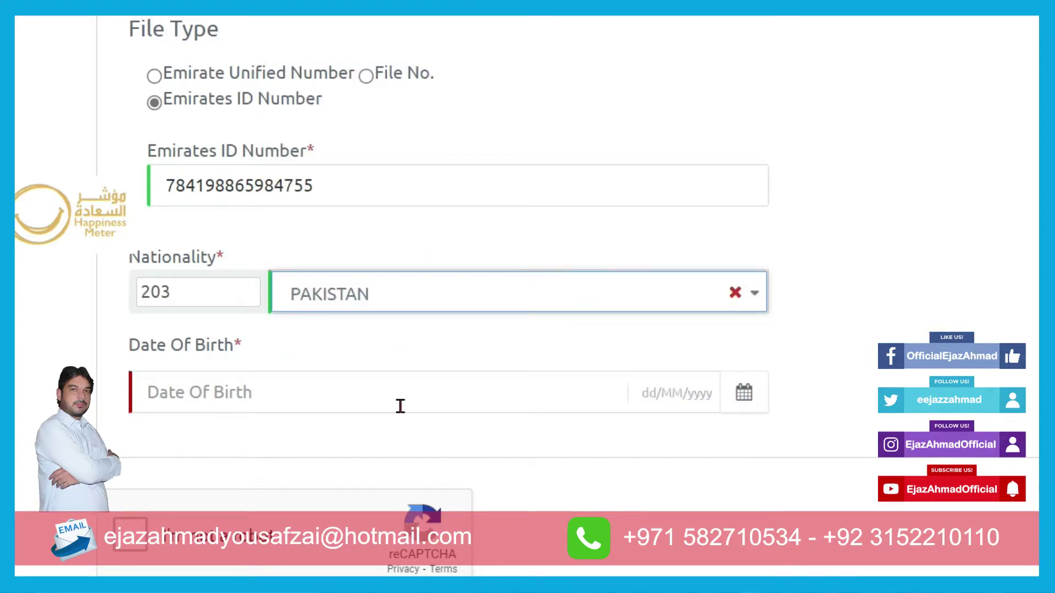
pyautogui.click(747, 397)
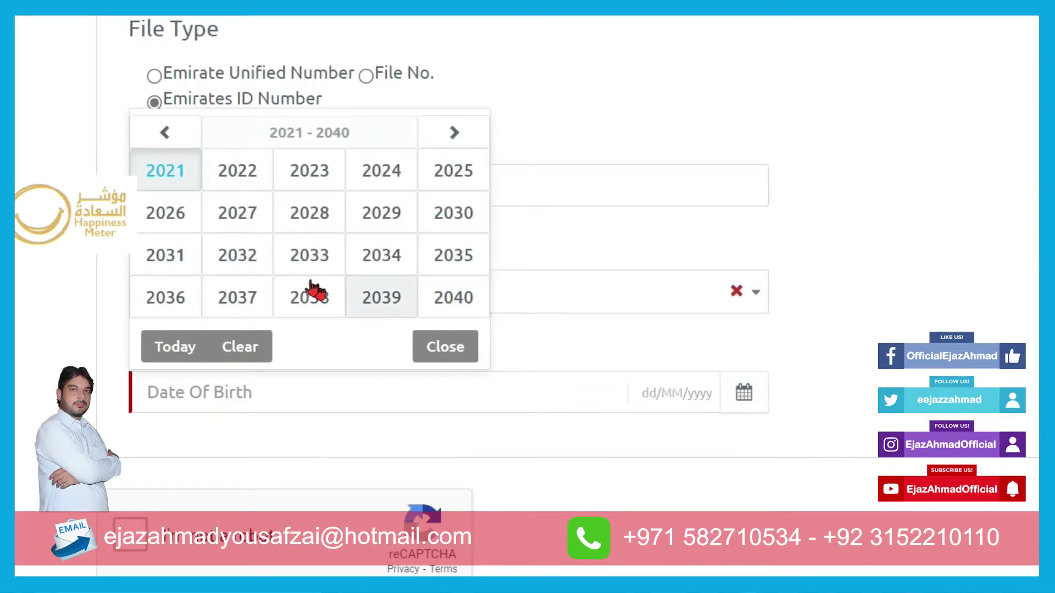
pyautogui.click(165, 133)
pyautogui.click(165, 132)
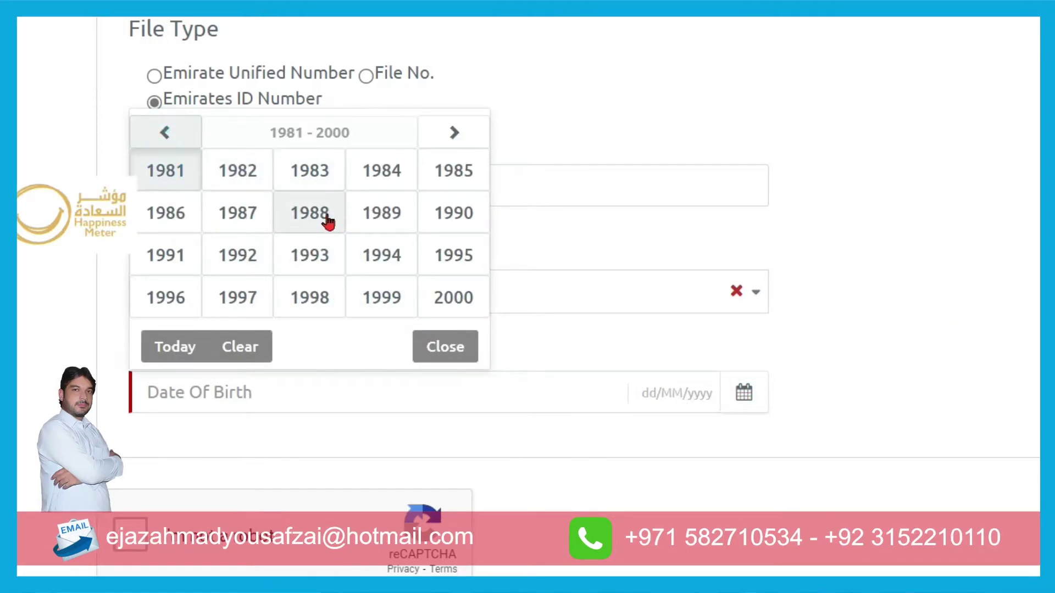
pyautogui.click(311, 214)
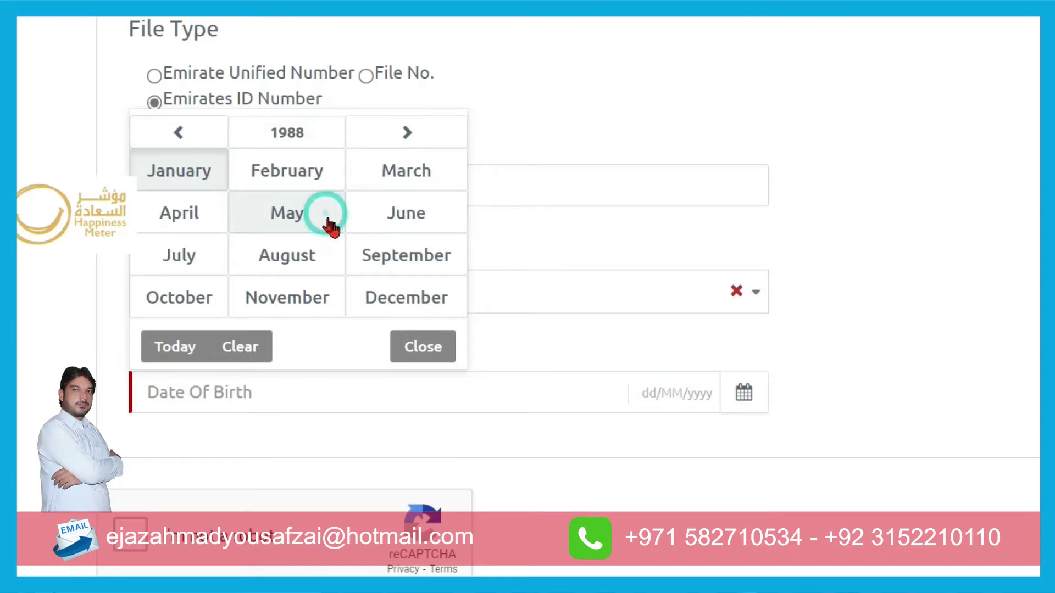
pyautogui.click(293, 188)
pyautogui.click(165, 225)
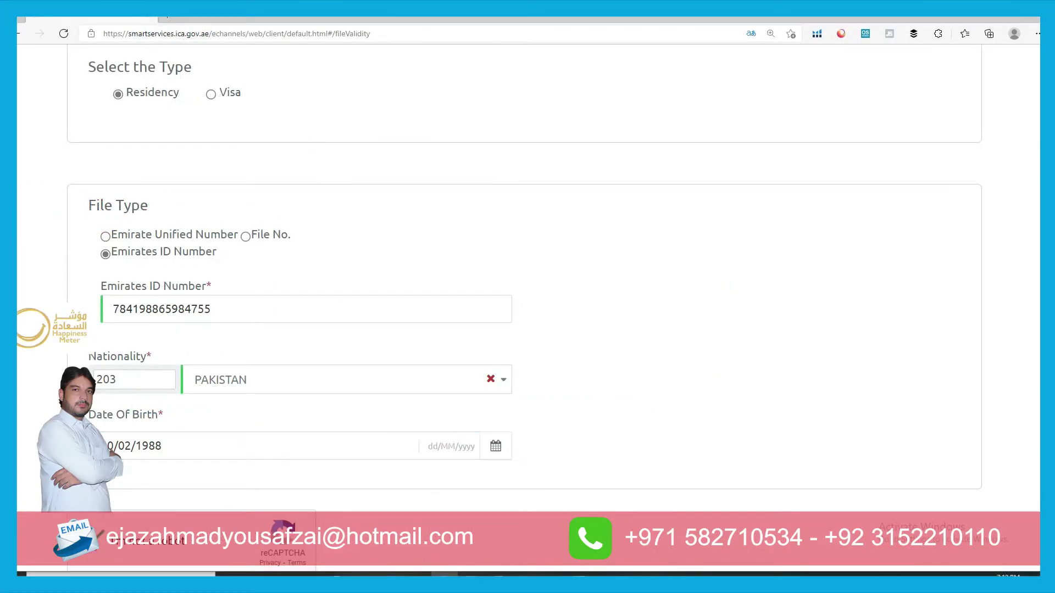
pyautogui.scroll(-3, 605, 497)
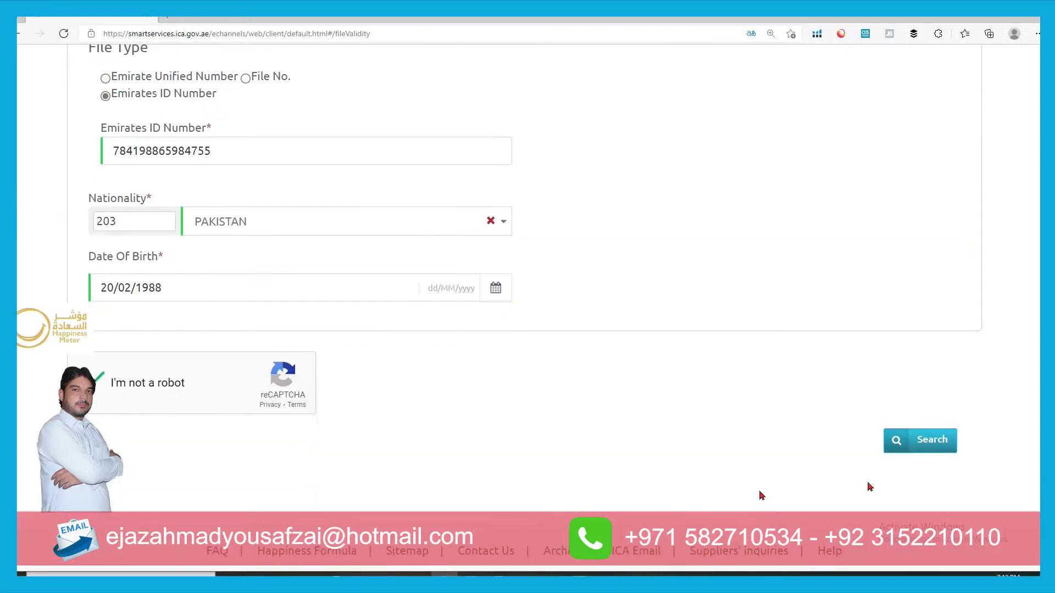
# - Run the search and point out the file number in the results
pyautogui.click(926, 447)
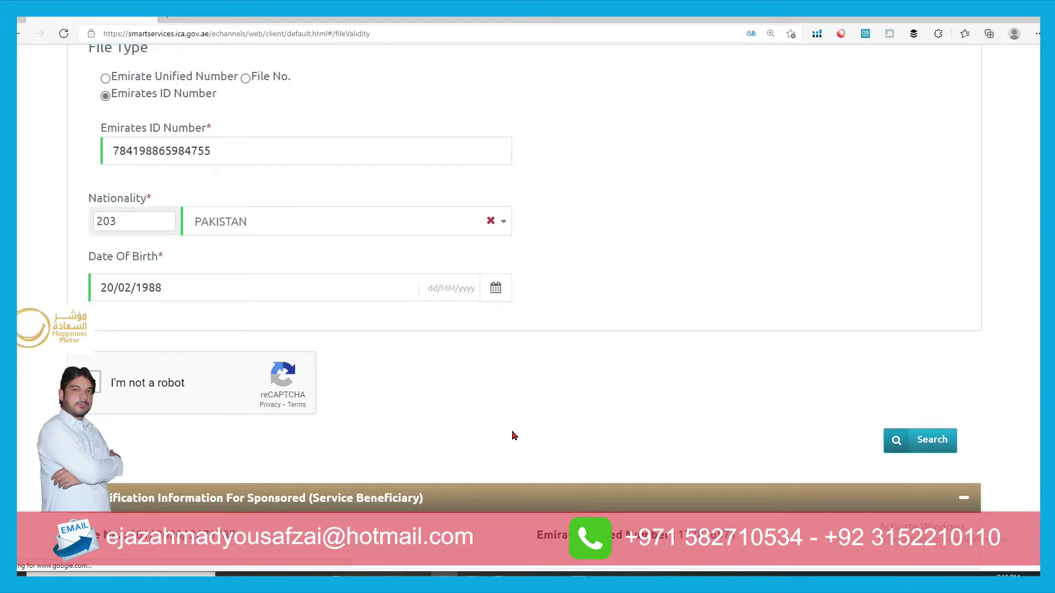
pyautogui.scroll(-4, 514, 436)
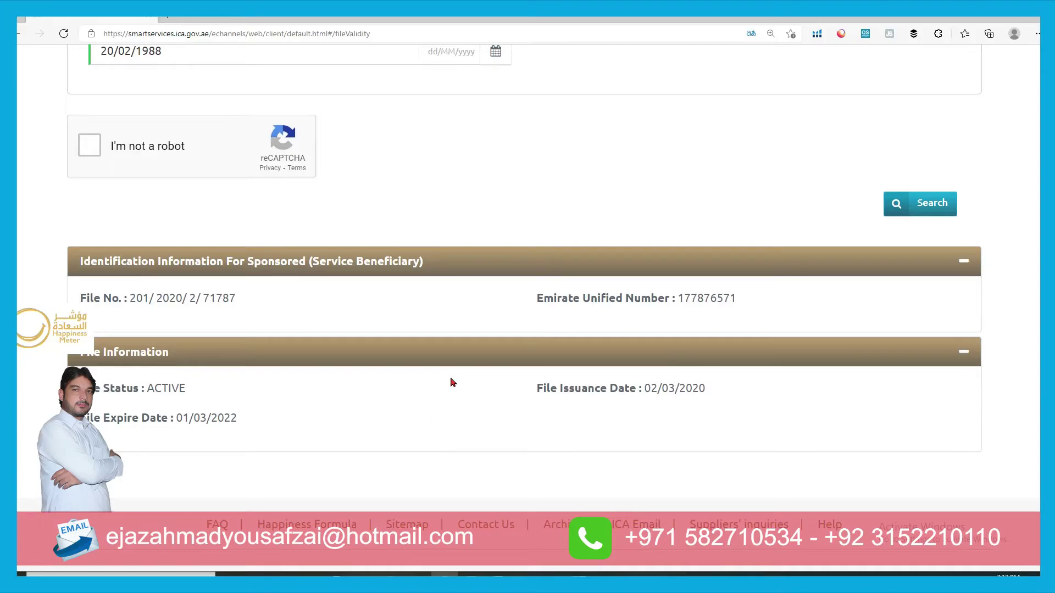
pyautogui.scroll(-3, 452, 381)
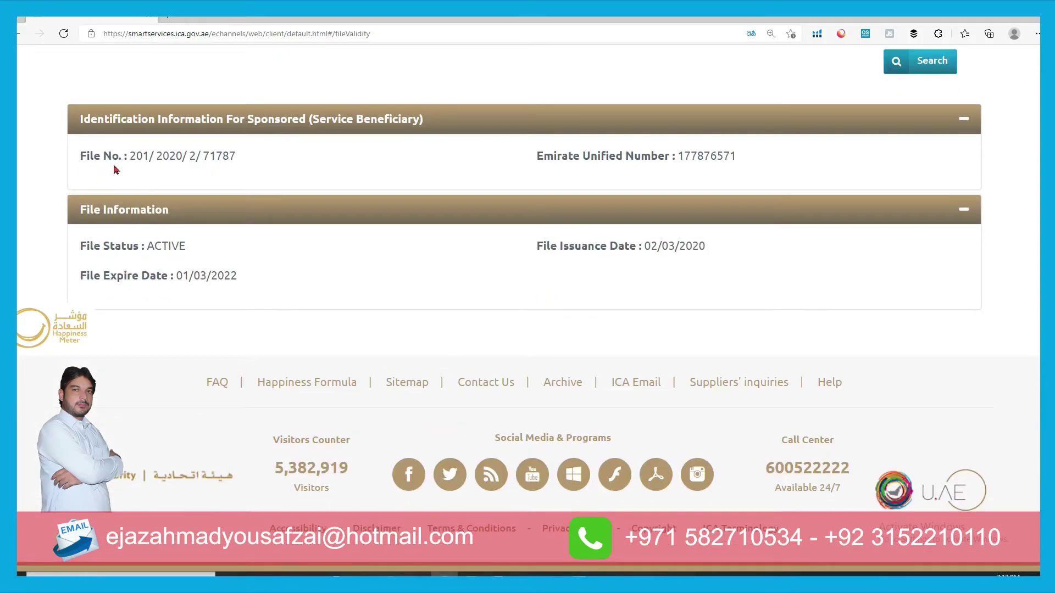
pyautogui.moveTo(237, 158); pyautogui.dragTo(133, 162)
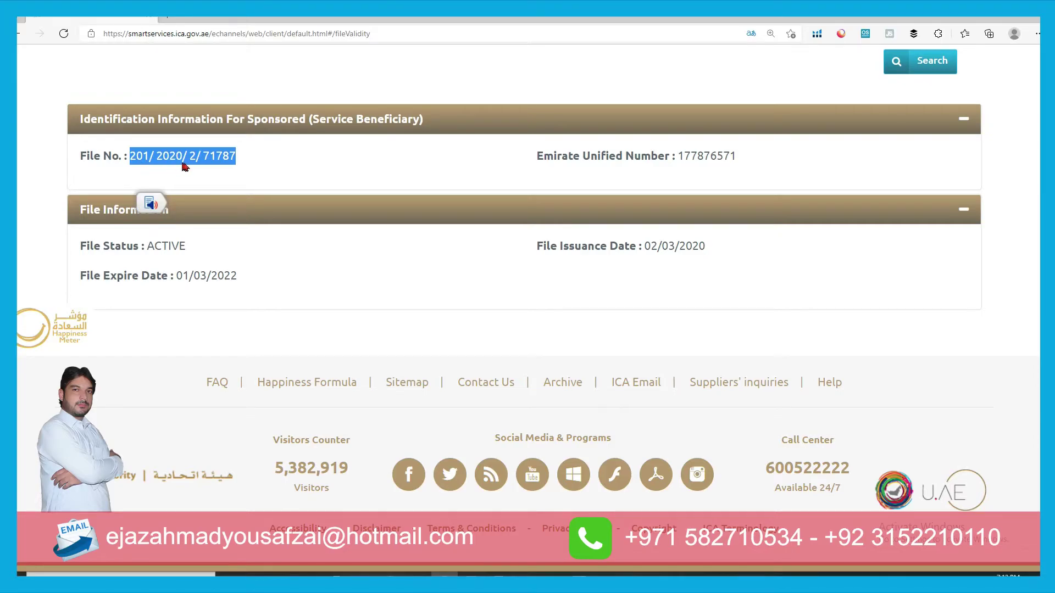
pyautogui.click(234, 168)
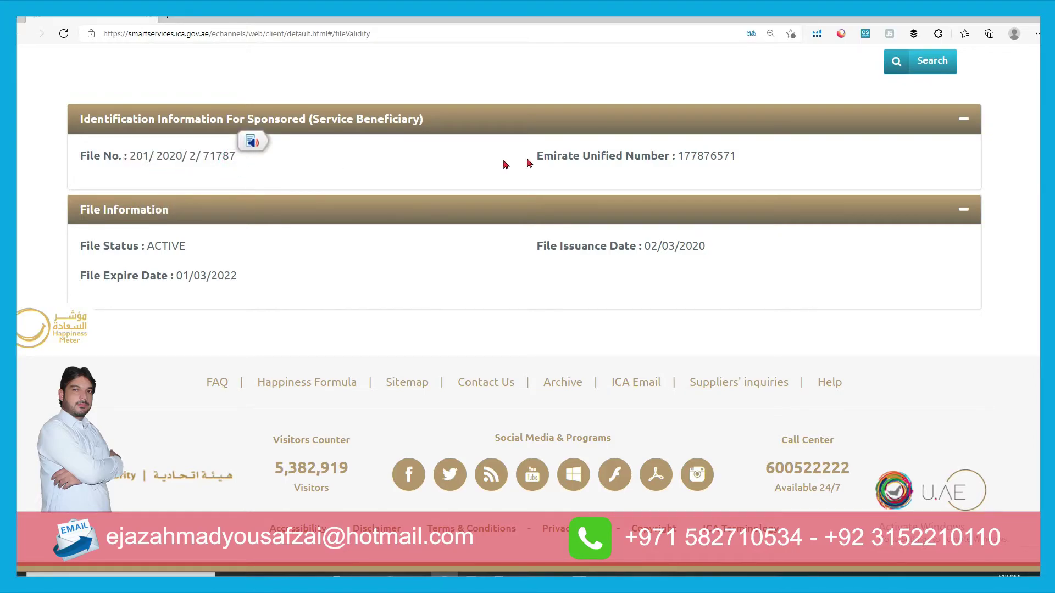
# - Highlight the unified number, ACTIVE status, expiry 01/03/2022 and issuance 02/03/2020
pyautogui.moveTo(531, 159); pyautogui.dragTo(676, 164)
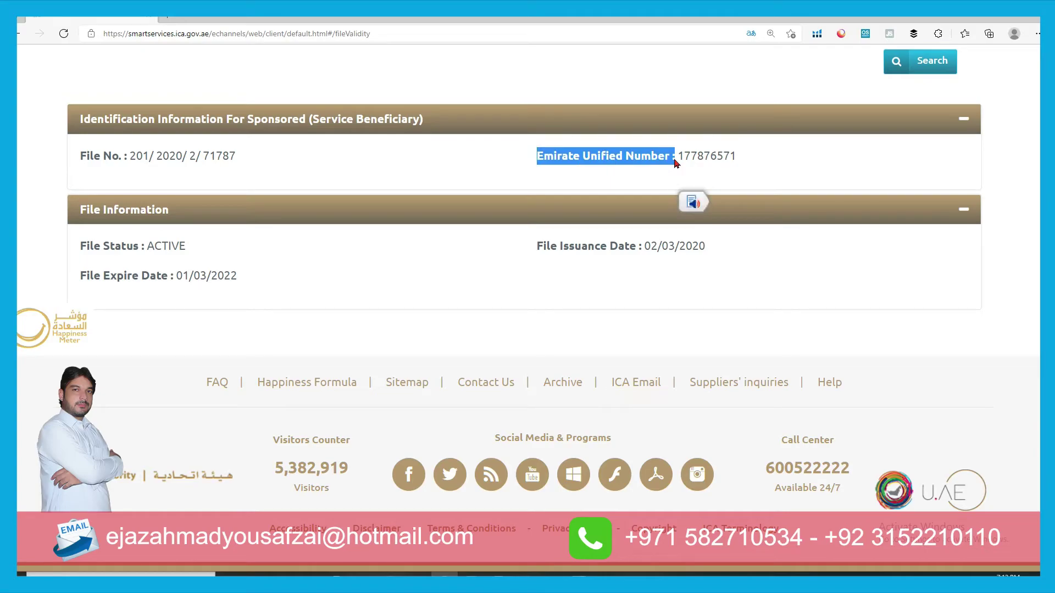
pyautogui.keyDown('shift'); pyautogui.click(648, 179); pyautogui.keyUp('shift')
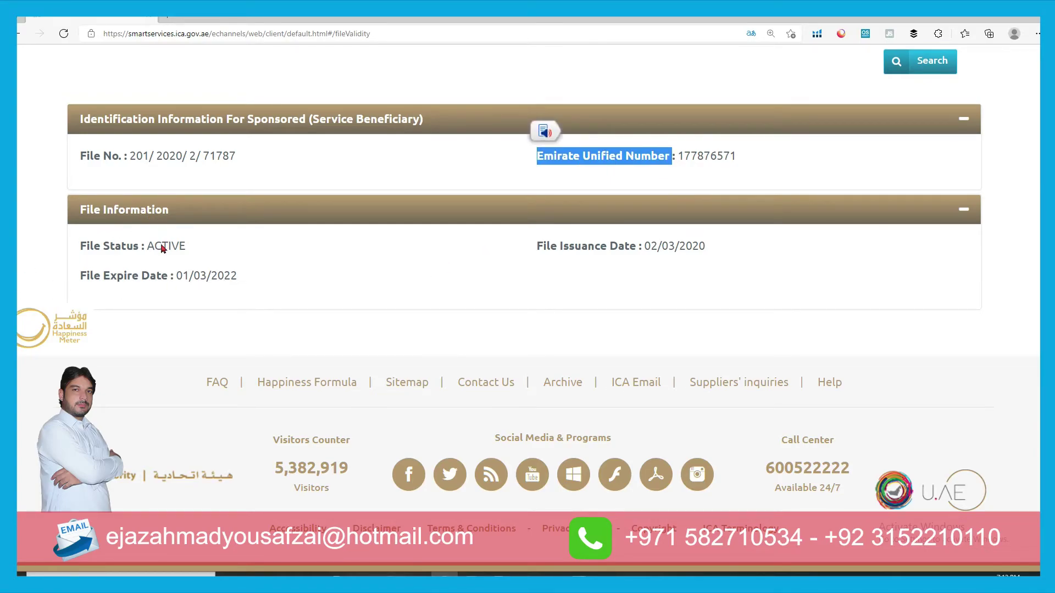
pyautogui.moveTo(198, 250); pyautogui.dragTo(155, 252)
pyautogui.moveTo(77, 253); pyautogui.dragTo(184, 255)
pyautogui.click(192, 253)
pyautogui.moveTo(245, 277); pyautogui.dragTo(178, 281)
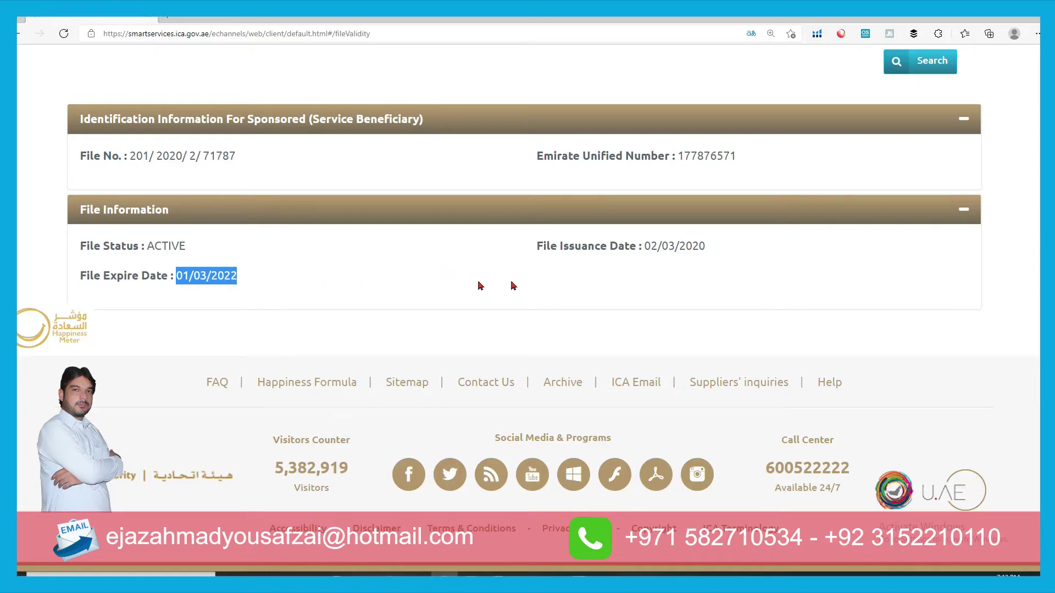
pyautogui.moveTo(713, 250); pyautogui.dragTo(645, 256)
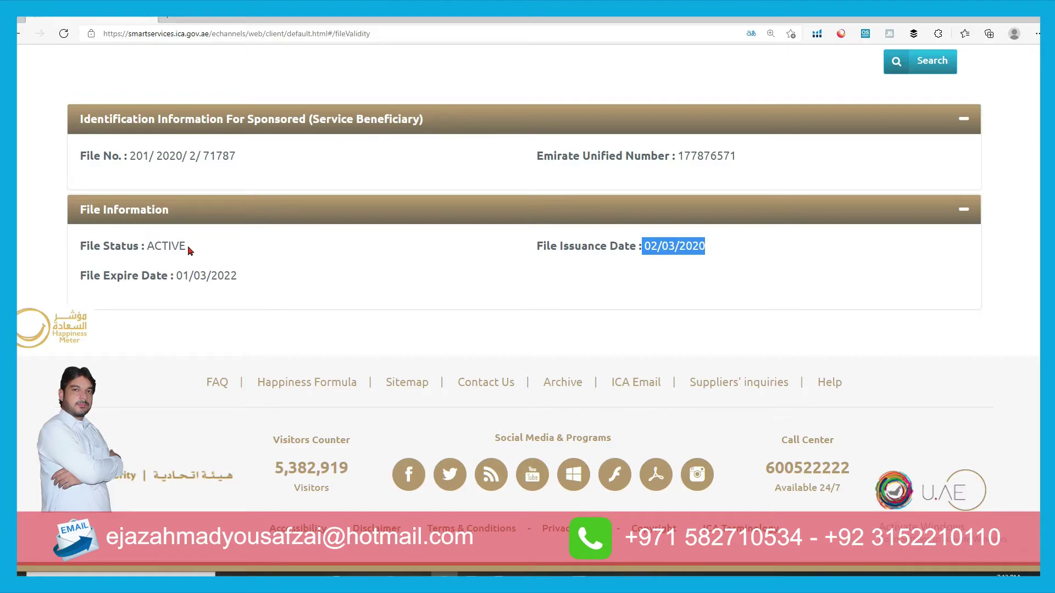
pyautogui.scroll(4, 400, 308)
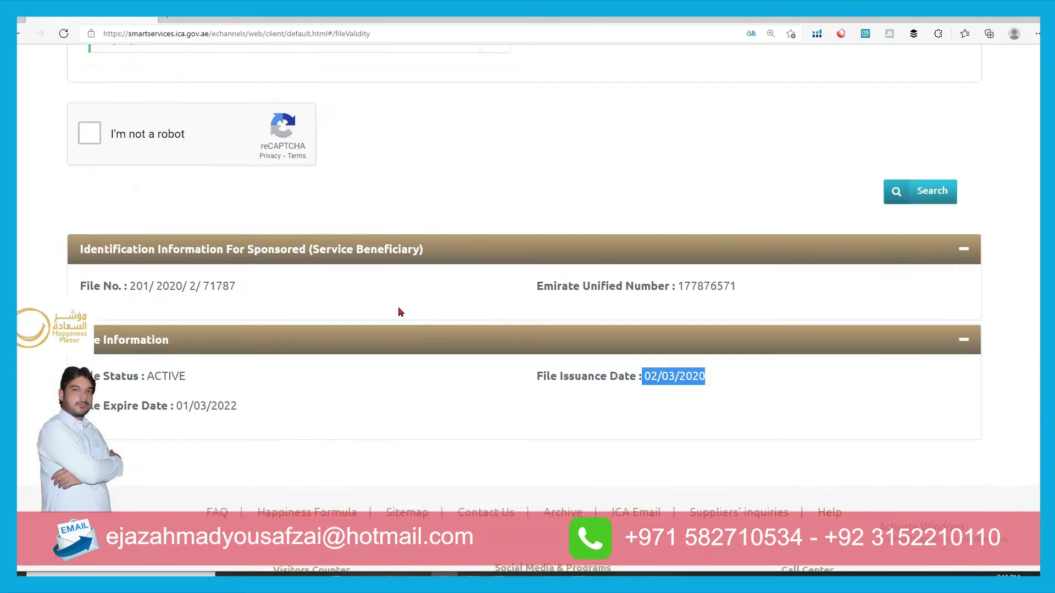
# - Set the search to Visa by file number, trying three parts before keeping four parts
pyautogui.scroll(5, 400, 312)
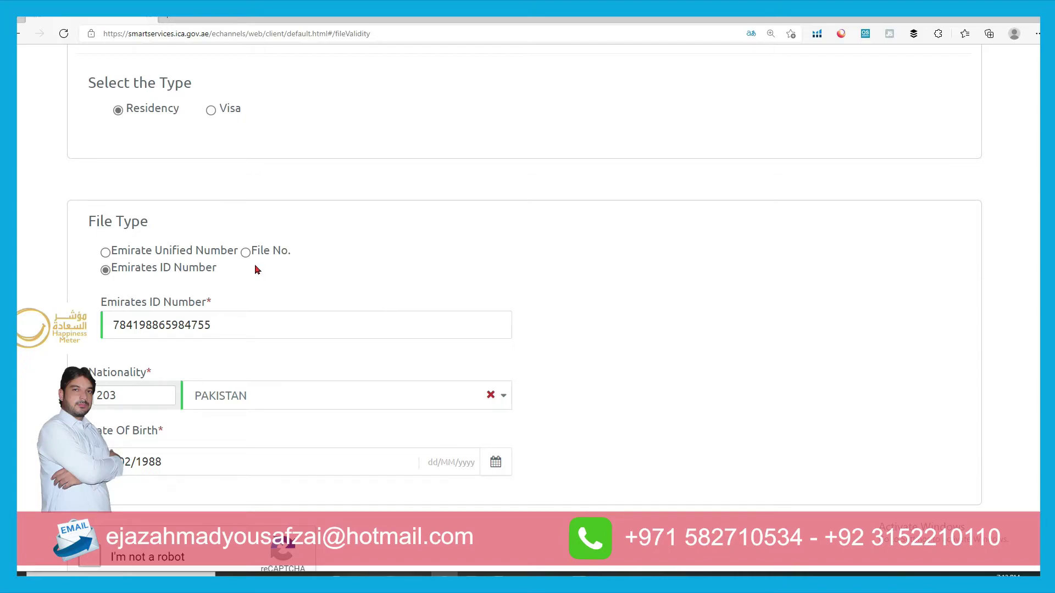
pyautogui.click(211, 111)
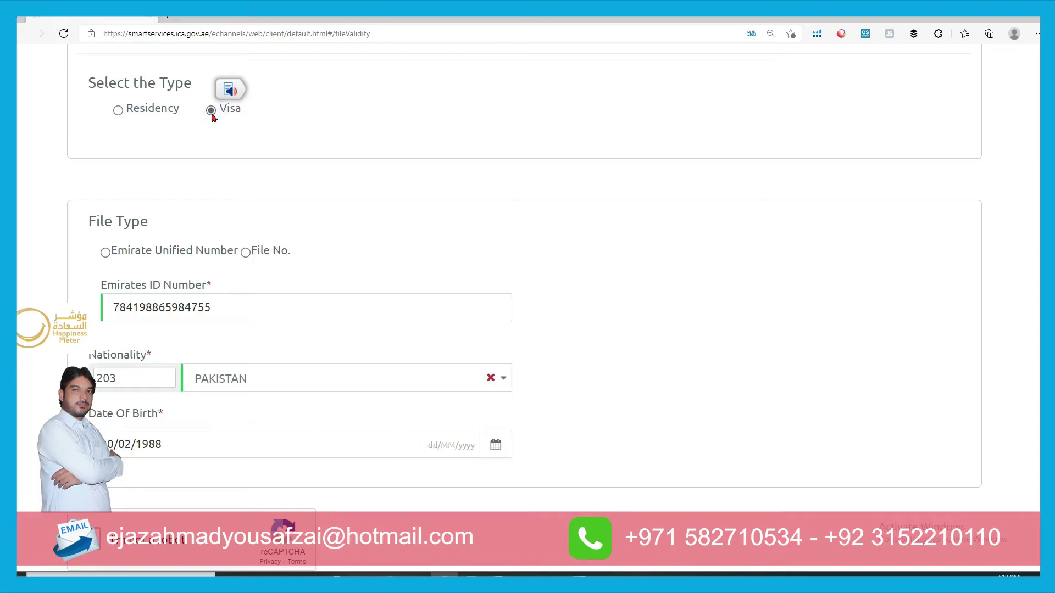
pyautogui.click(246, 252)
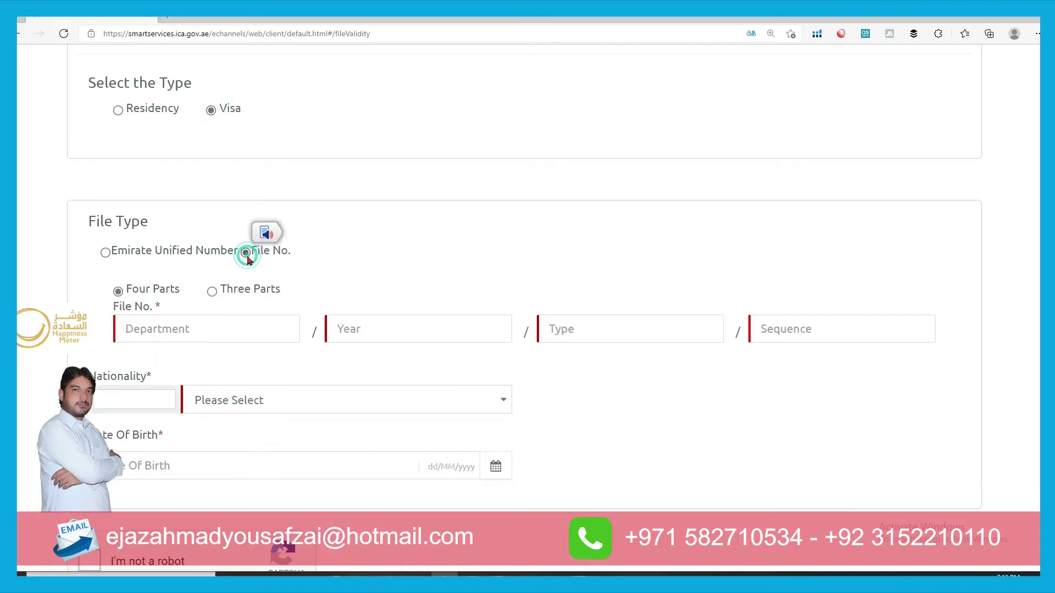
pyautogui.click(212, 293)
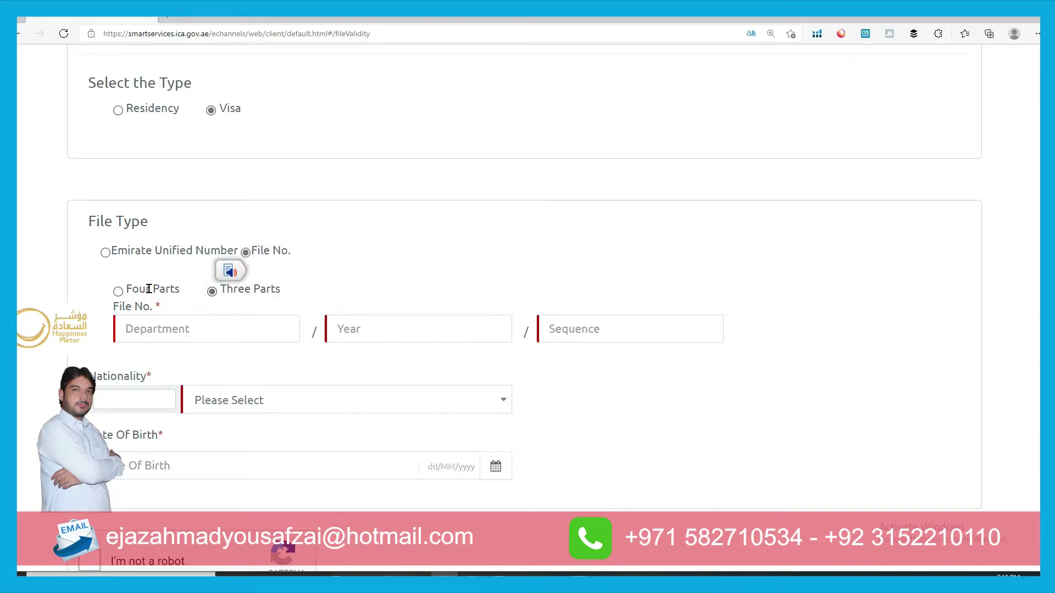
pyautogui.click(118, 292)
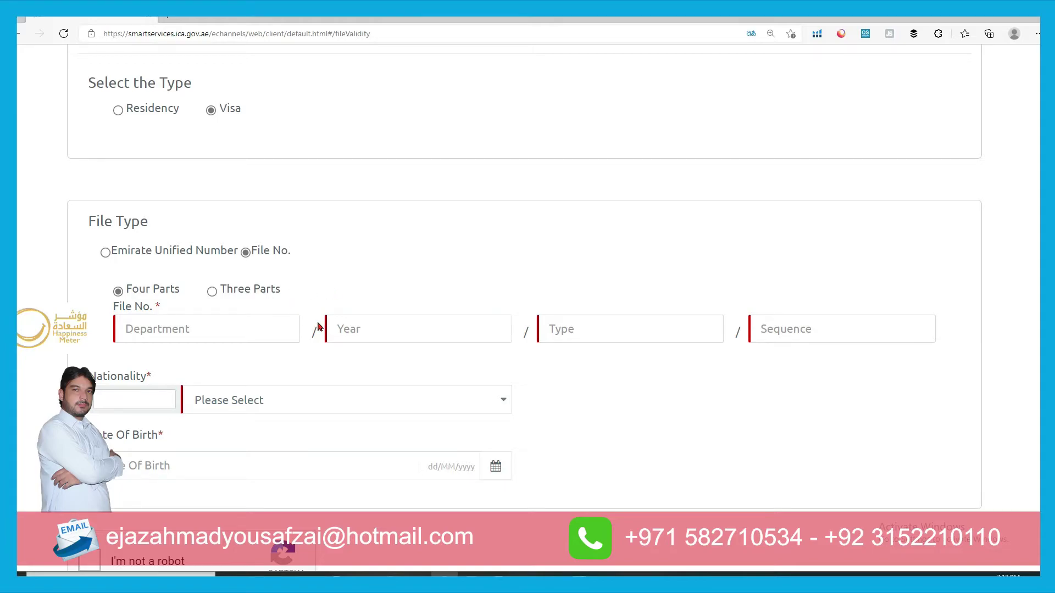
pyautogui.scroll(4, 318, 327)
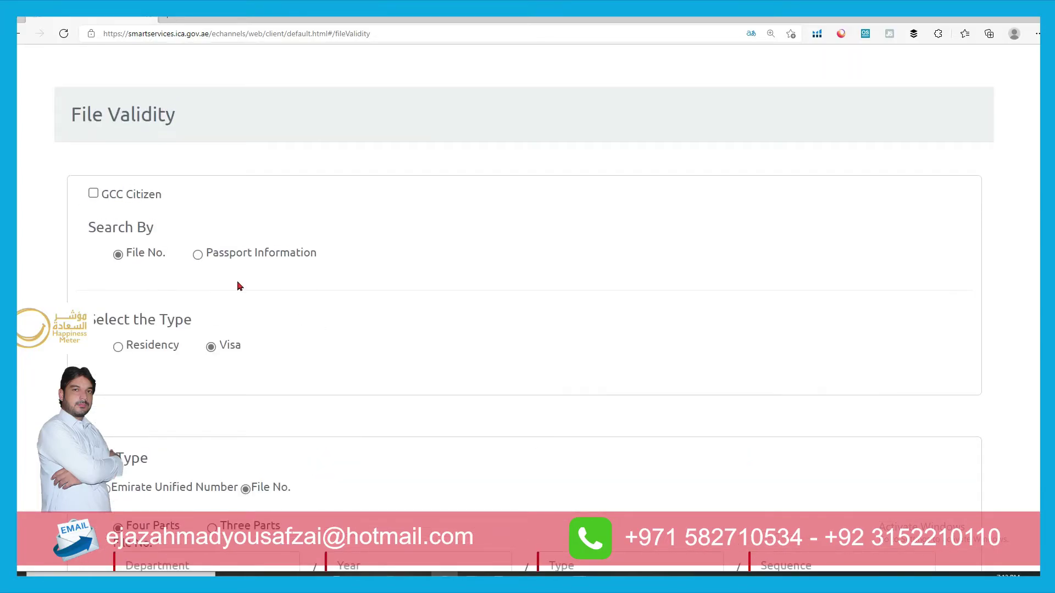
# - Switch Search By to Passport Information and point out the Residency and Visa labels
pyautogui.click(198, 255)
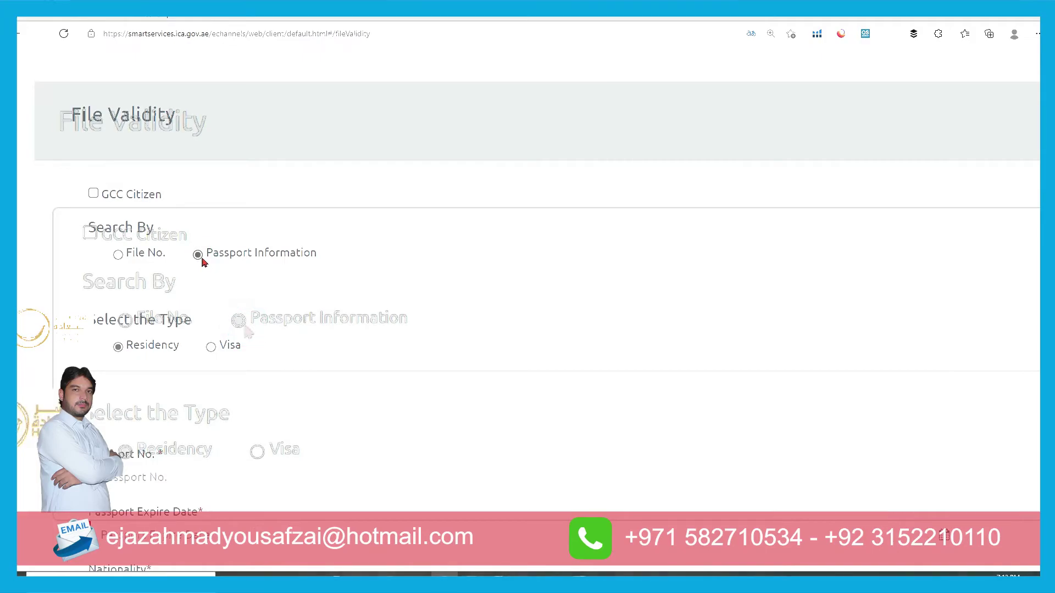
pyautogui.scroll(-2, 472, 379)
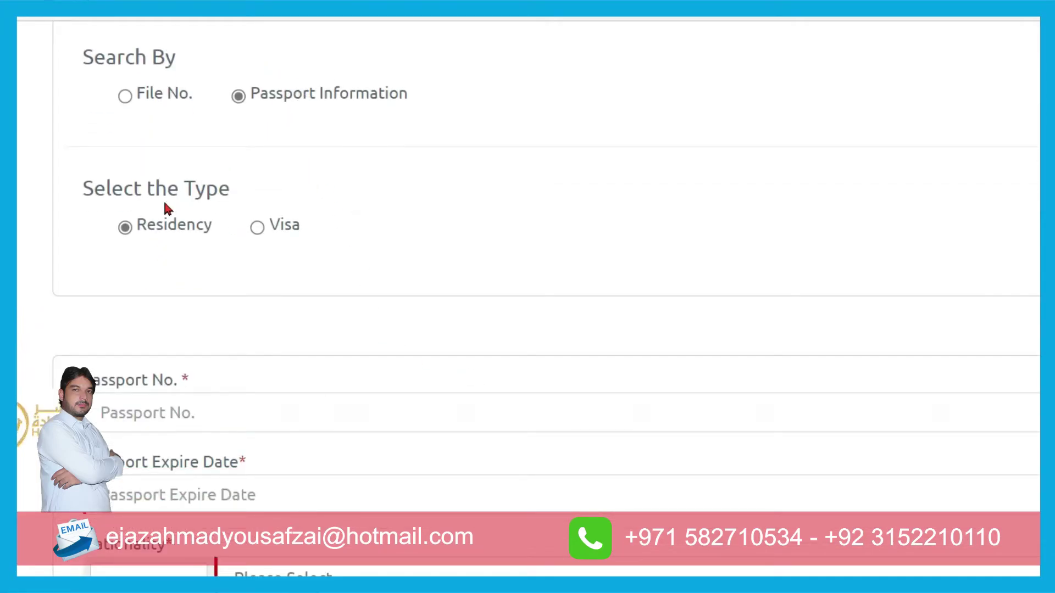
pyautogui.click(210, 229)
pyautogui.moveTo(176, 230); pyautogui.dragTo(130, 228)
pyautogui.moveTo(311, 225); pyautogui.dragTo(273, 226)
pyautogui.click(181, 233)
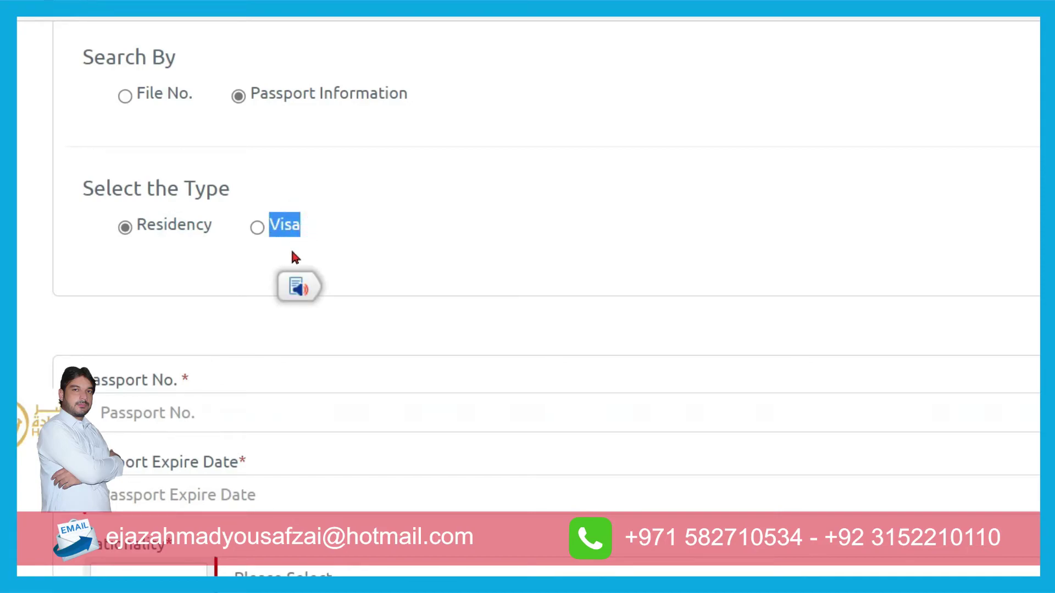
pyautogui.moveTo(316, 223); pyautogui.dragTo(245, 232)
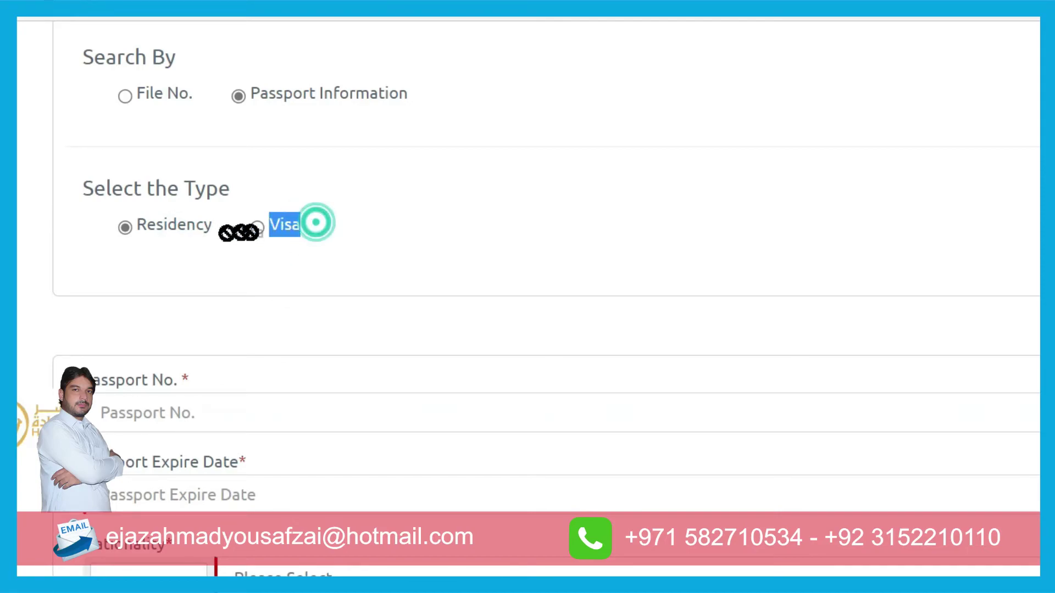
pyautogui.click(368, 233)
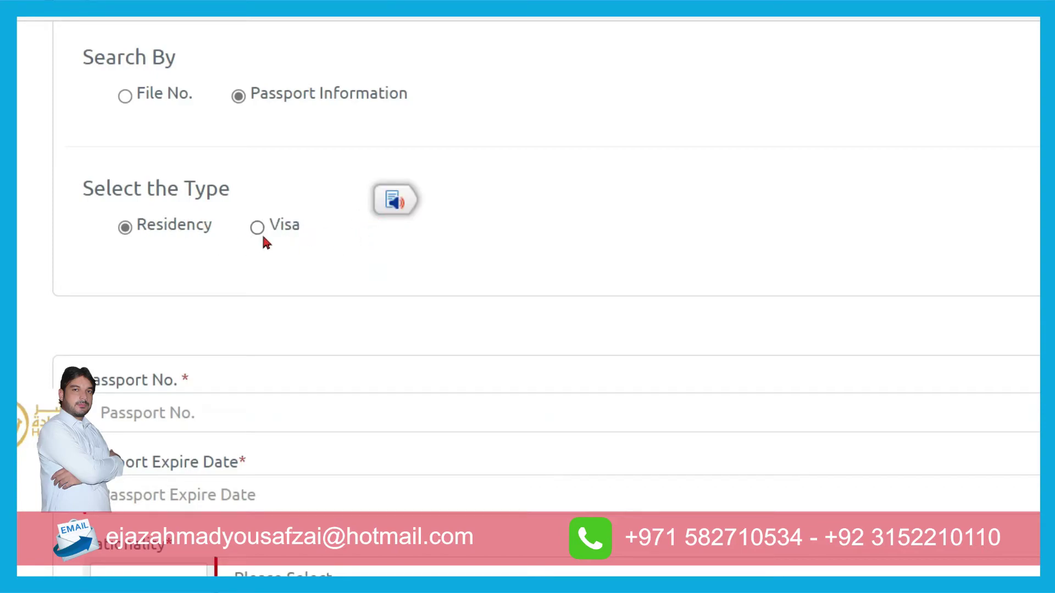
# - Keep Residency as the type and go to the Passport No. field
pyautogui.click(186, 228)
pyautogui.click(135, 227)
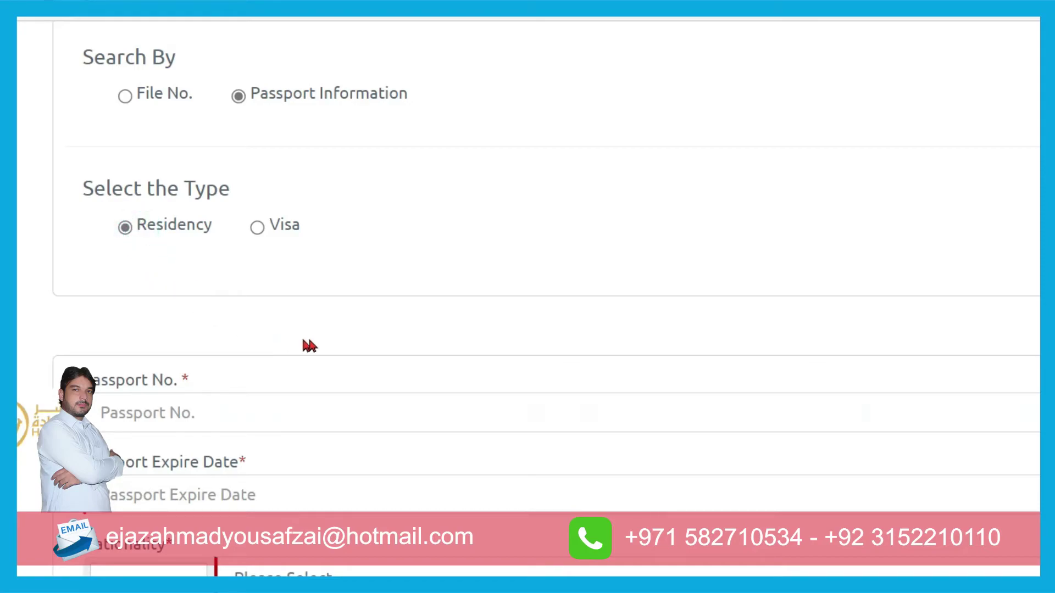
pyautogui.scroll(-4, 301, 343)
pyautogui.click(323, 188)
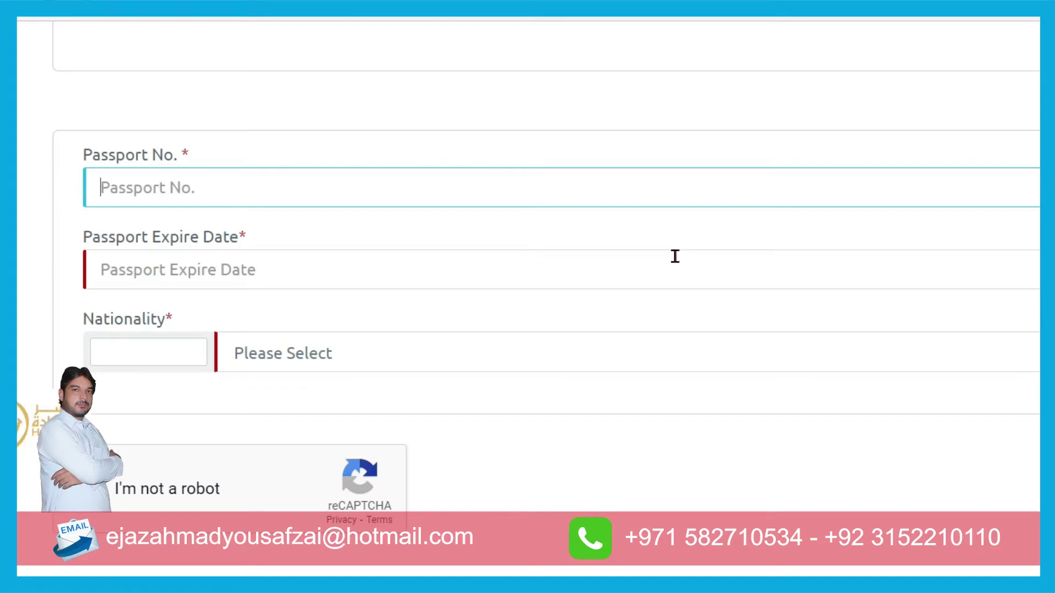
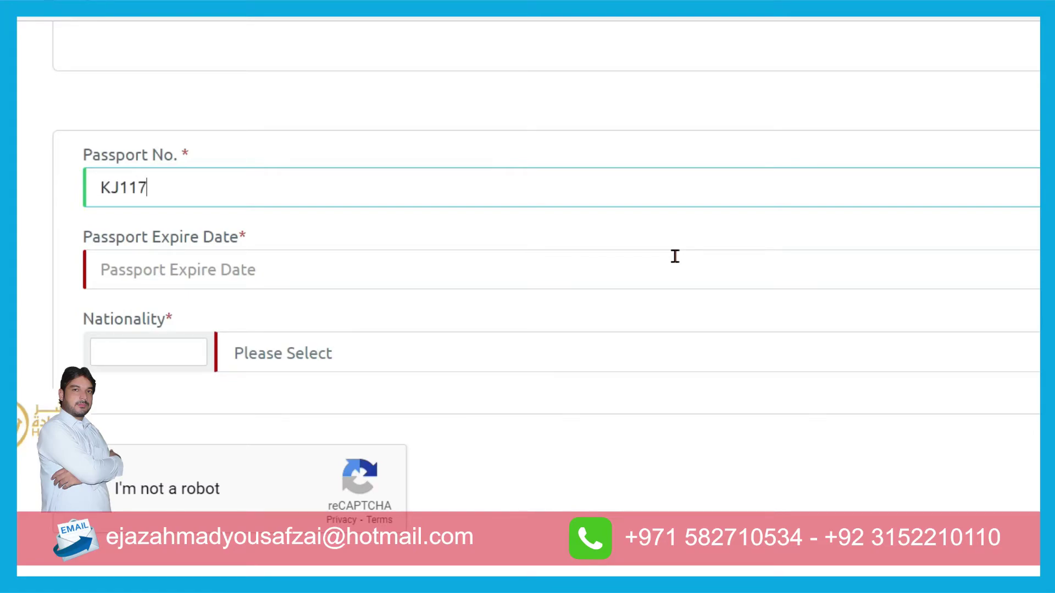
# - Enter the passport number and set Passport Expire Date to 06/08/2024
pyautogui.click(830, 269)
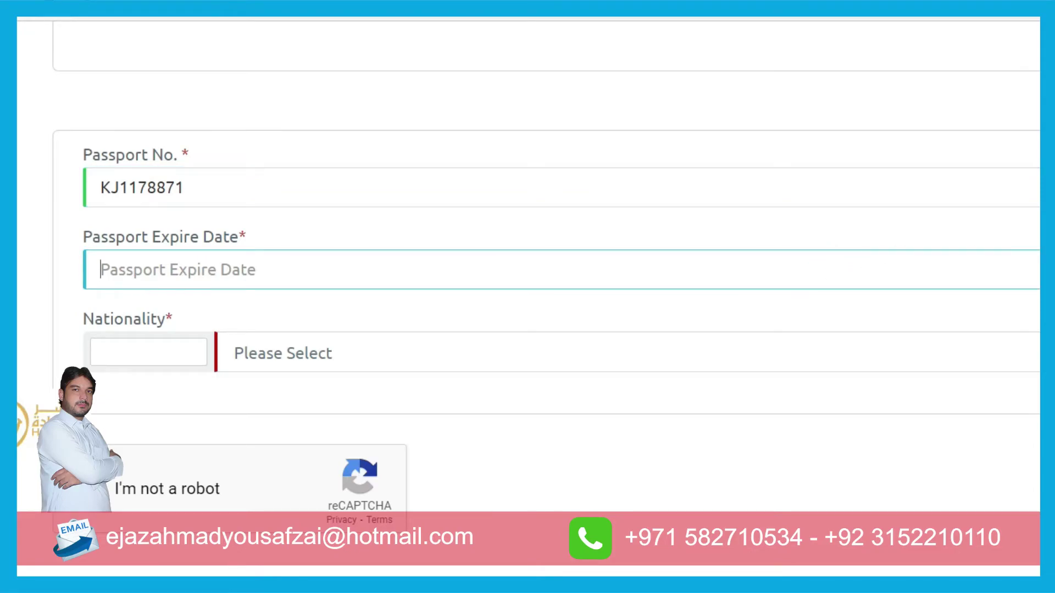
pyautogui.click(1038, 270)
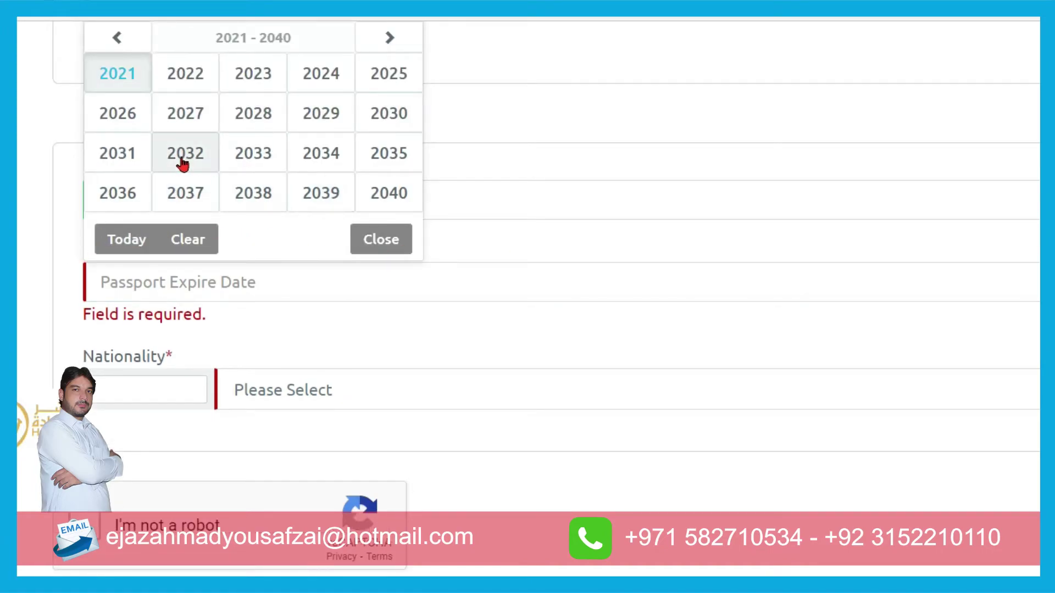
pyautogui.click(312, 77)
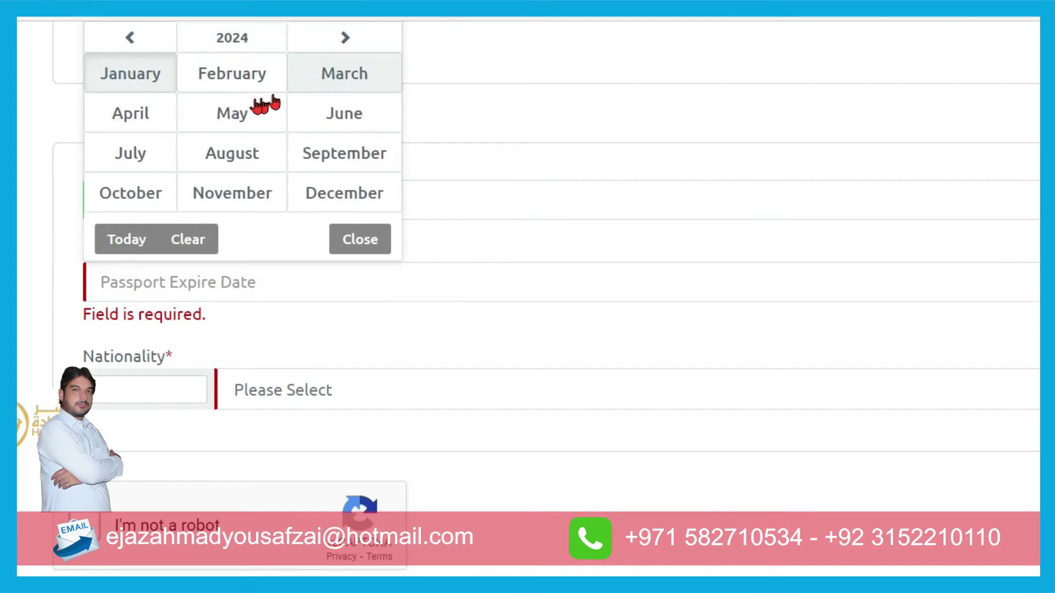
pyautogui.click(224, 157)
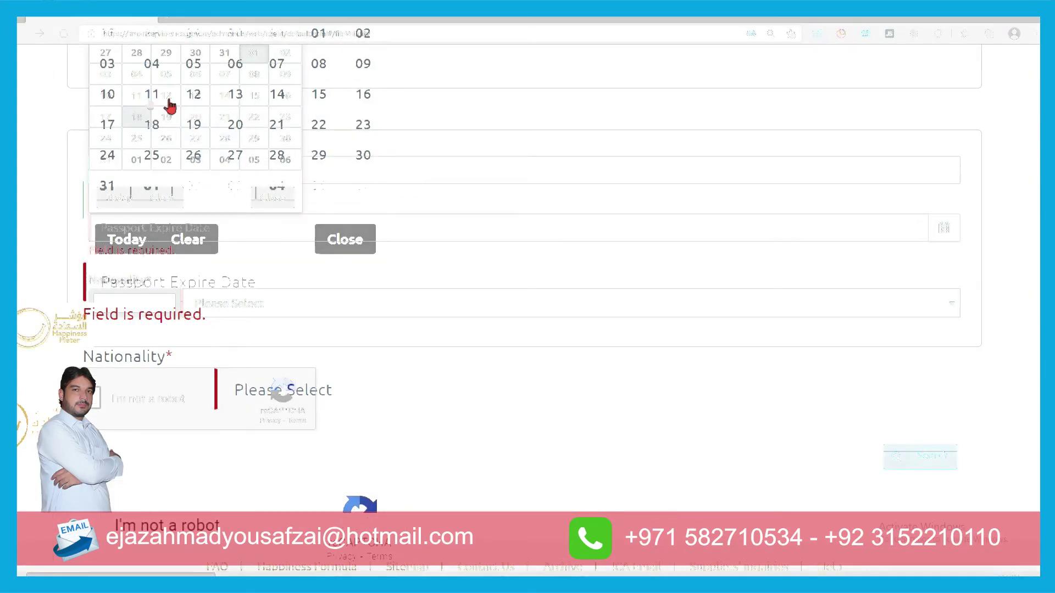
pyautogui.click(232, 71)
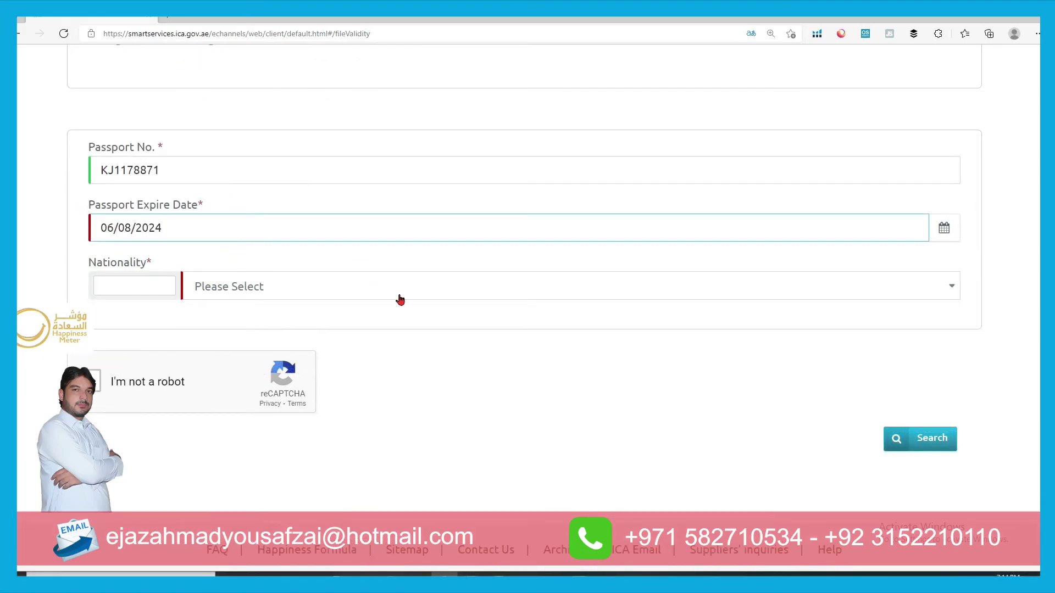
# - Choose PAKISTAN (203) as nationality, tick the robot check and run the search
pyautogui.click(951, 286)
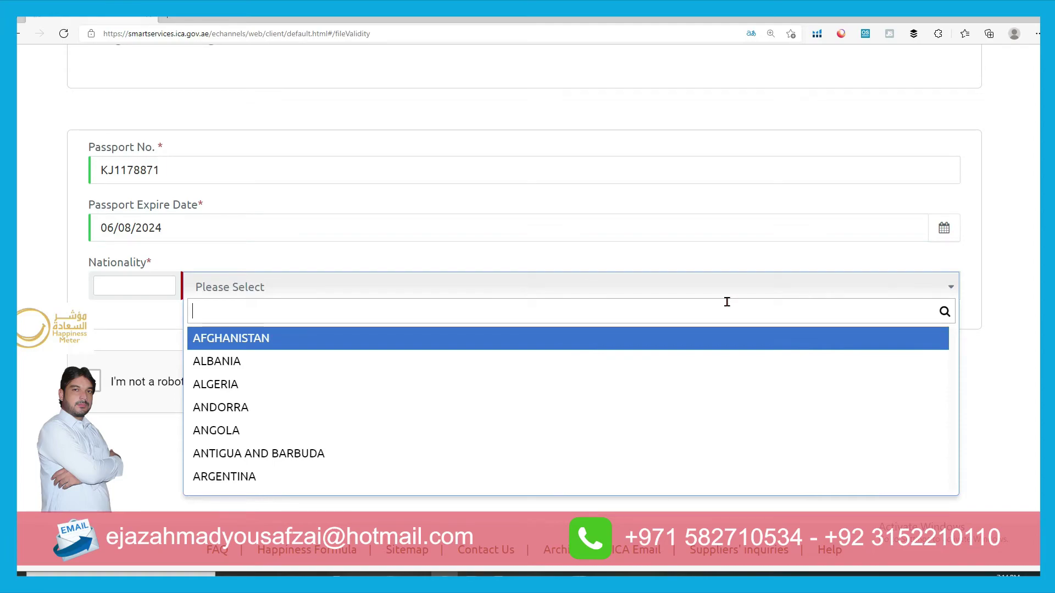
pyautogui.write('PAKI')
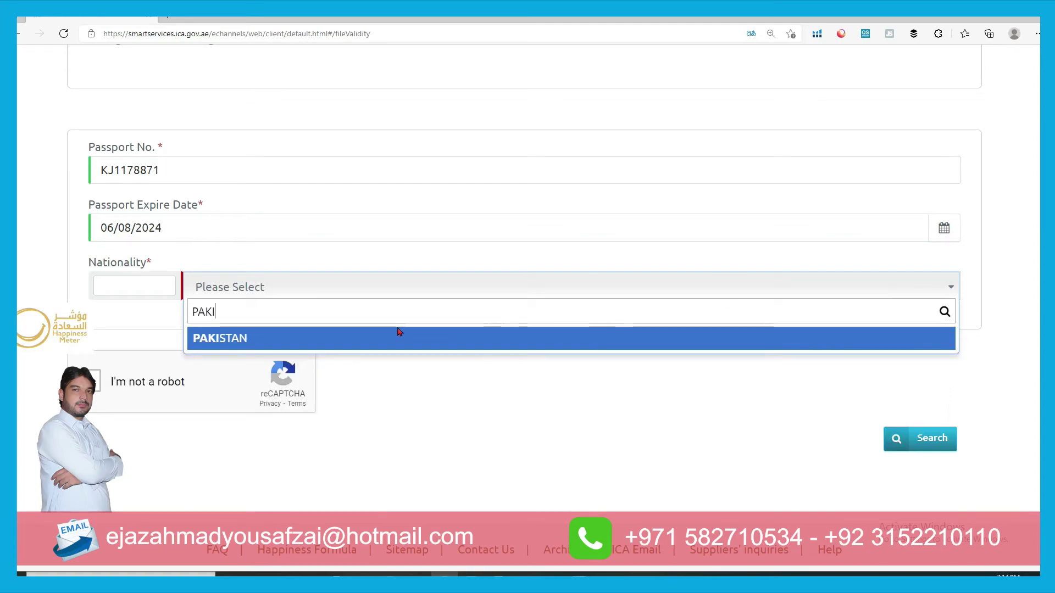
pyautogui.click(252, 341)
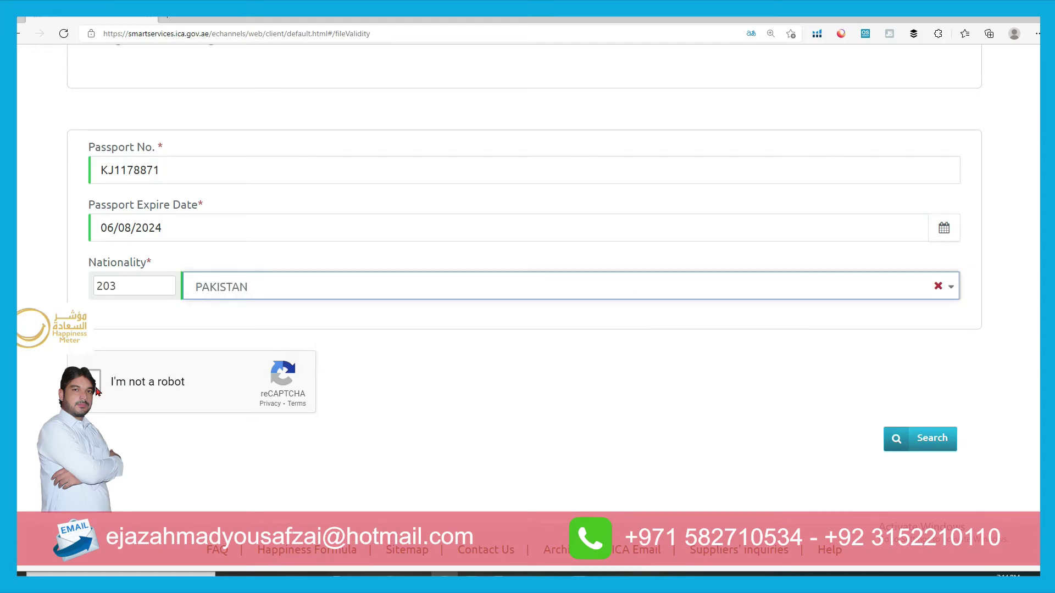
pyautogui.click(96, 391)
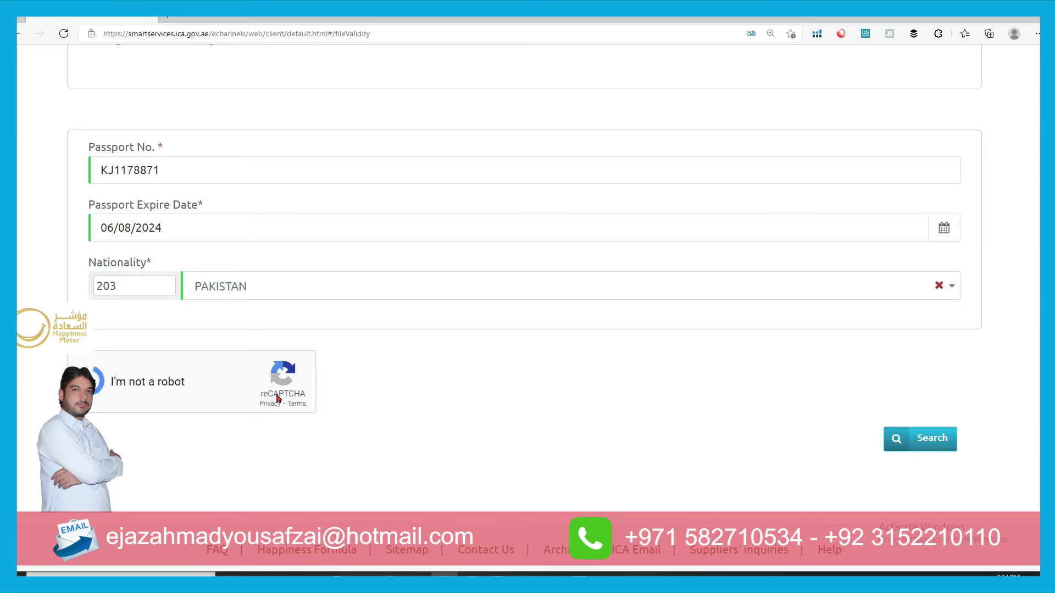
pyautogui.click(948, 451)
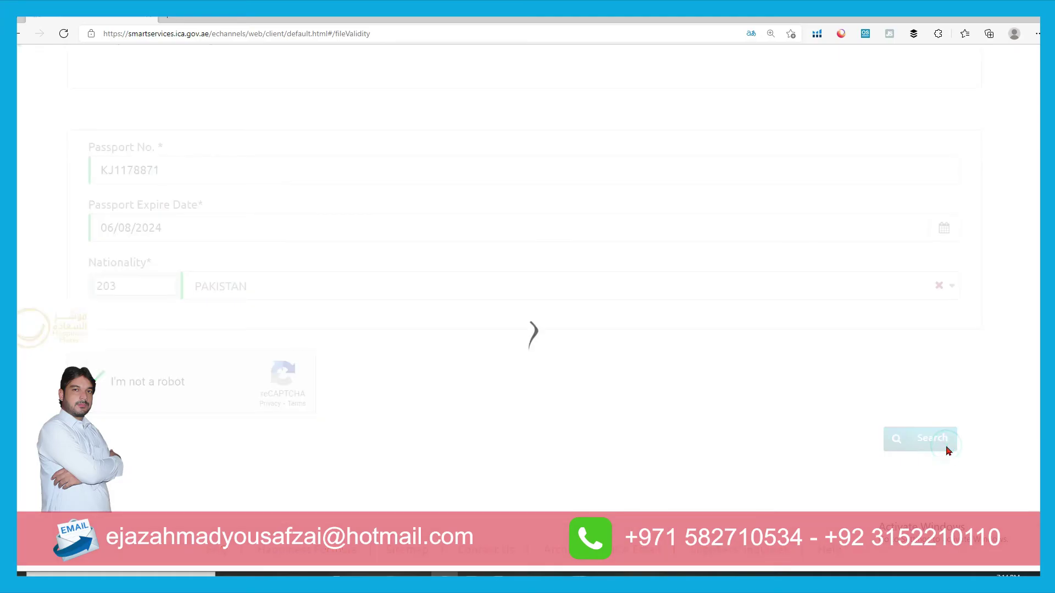
# - Highlight the file number, unified number, ACTIVE status, expiry 22/03/2023 and issuance 23/03/2021
pyautogui.scroll(-3, 404, 379)
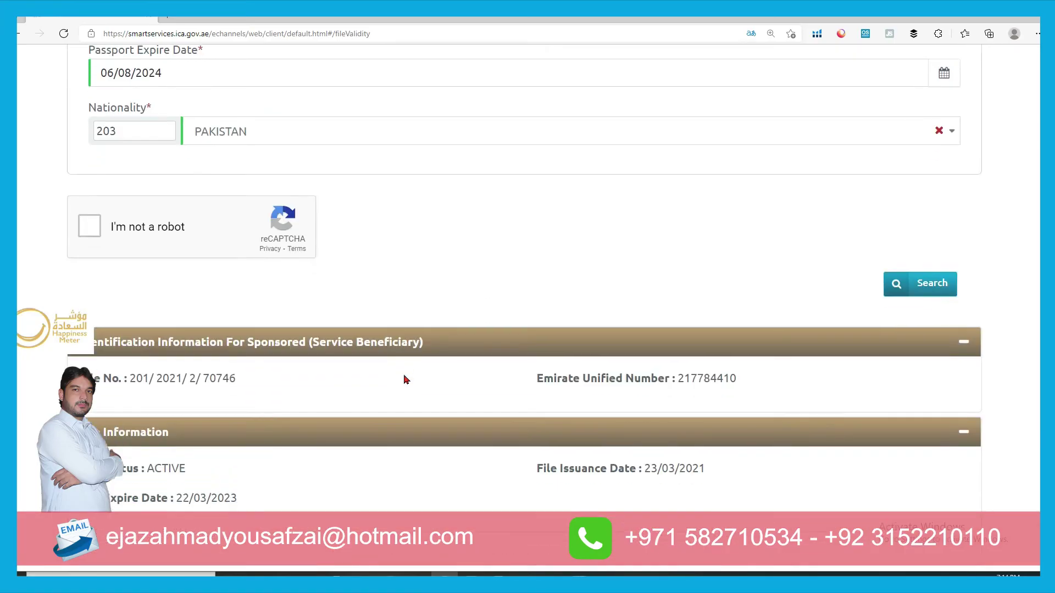
pyautogui.scroll(-4, 404, 379)
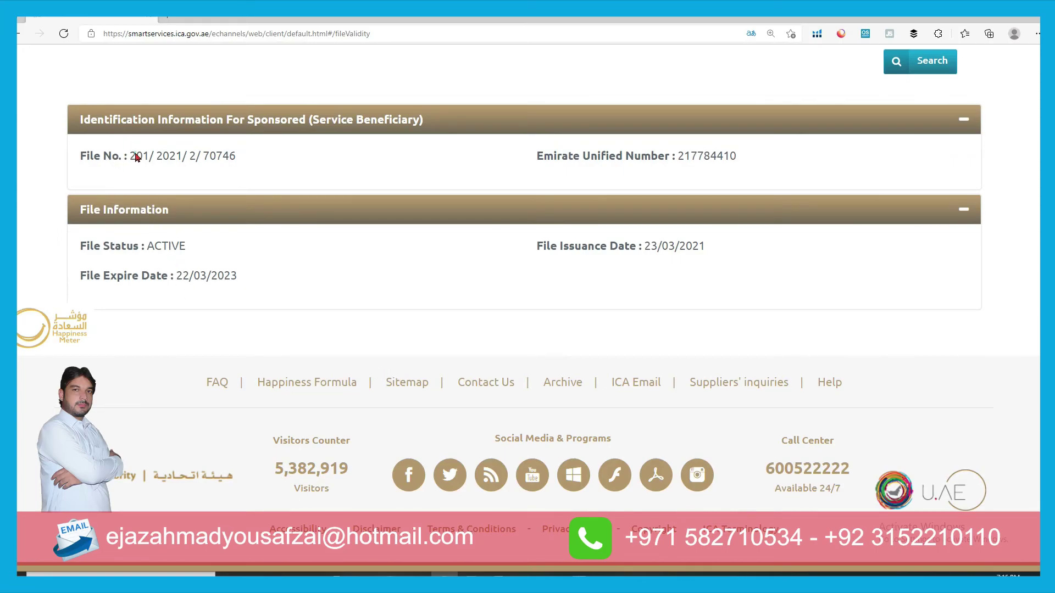
pyautogui.moveTo(137, 158); pyautogui.dragTo(229, 159)
pyautogui.moveTo(668, 158); pyautogui.dragTo(570, 160)
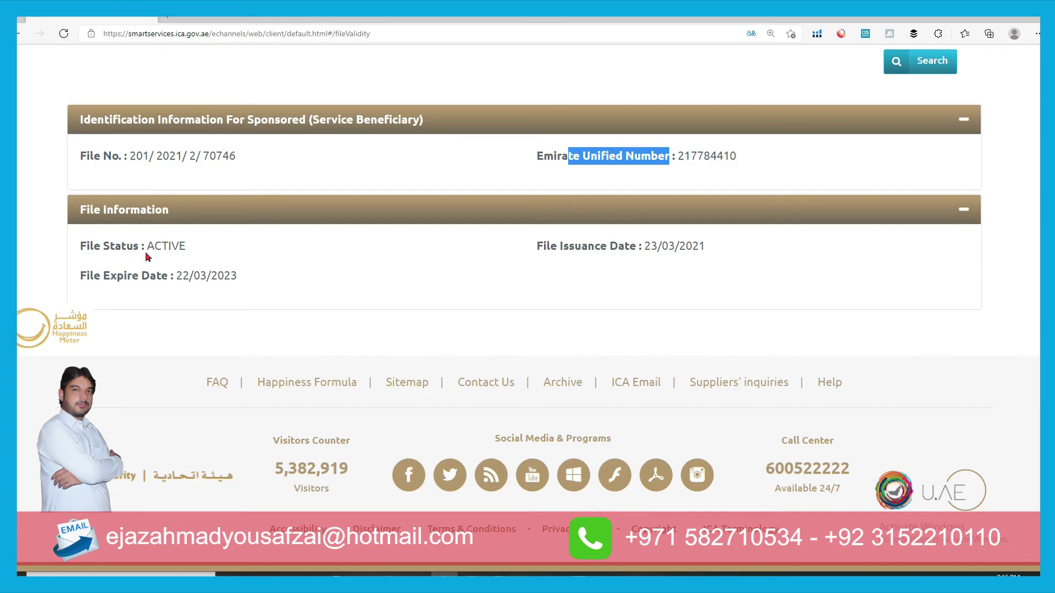
pyautogui.moveTo(187, 252); pyautogui.dragTo(146, 254)
pyautogui.click(163, 254)
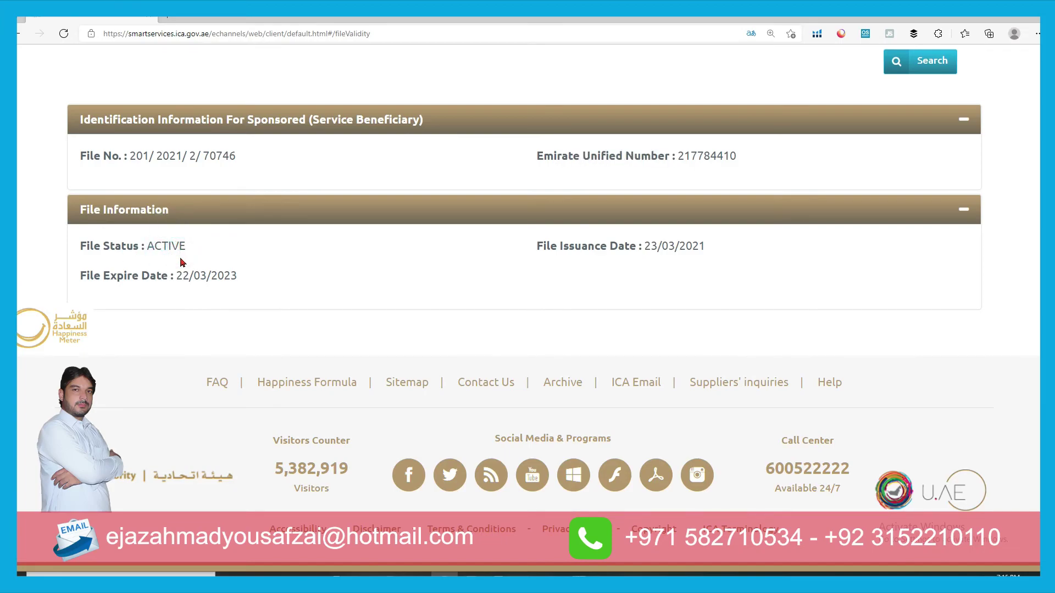
pyautogui.moveTo(243, 278); pyautogui.dragTo(172, 281)
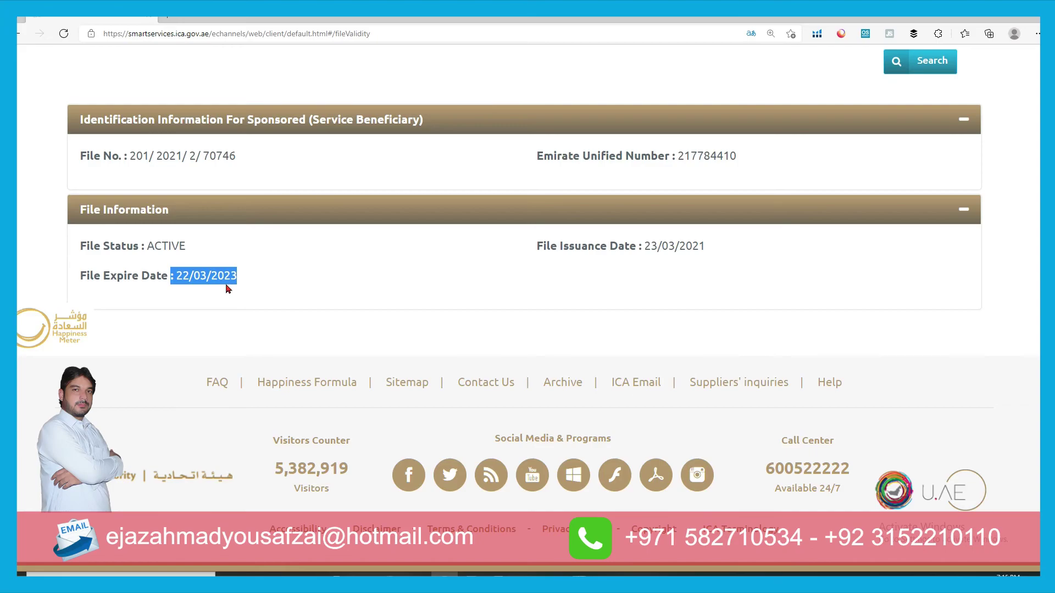
pyautogui.moveTo(238, 282); pyautogui.dragTo(169, 285)
pyautogui.moveTo(646, 250); pyautogui.dragTo(706, 250)
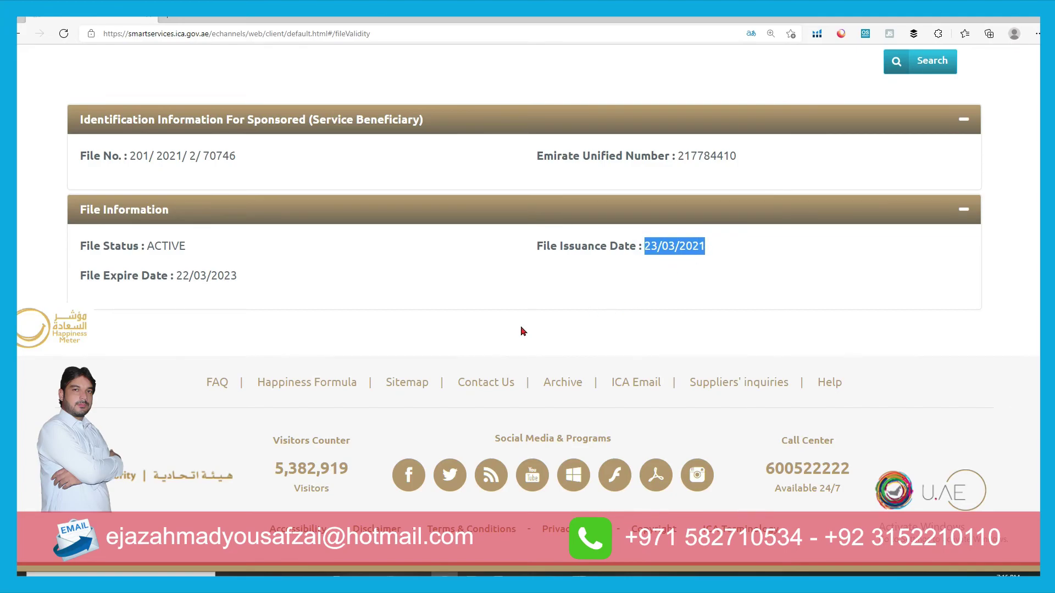
pyautogui.scroll(2, 522, 331)
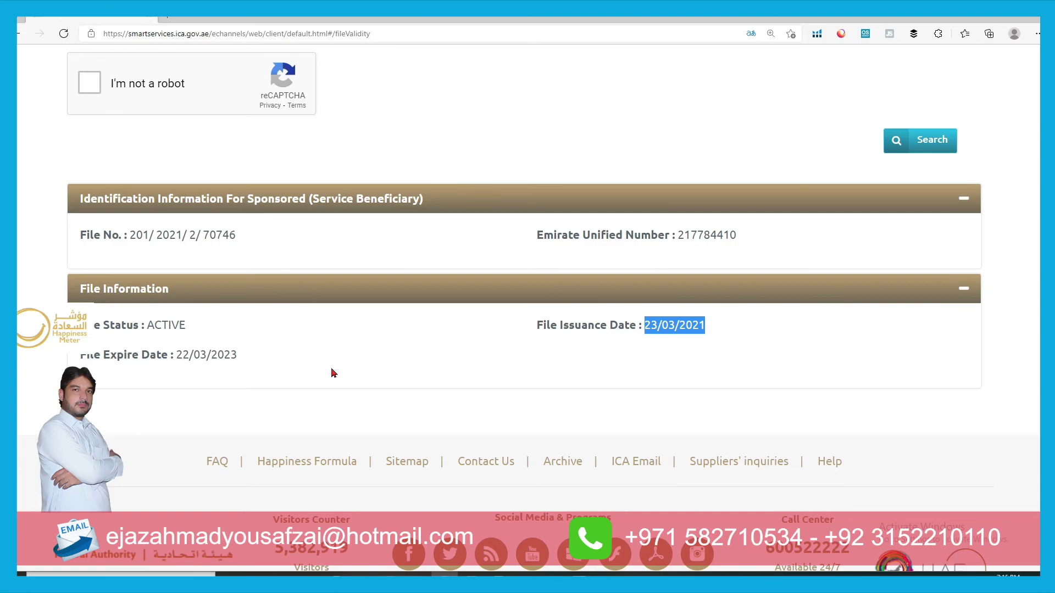
pyautogui.scroll(15, 333, 373)
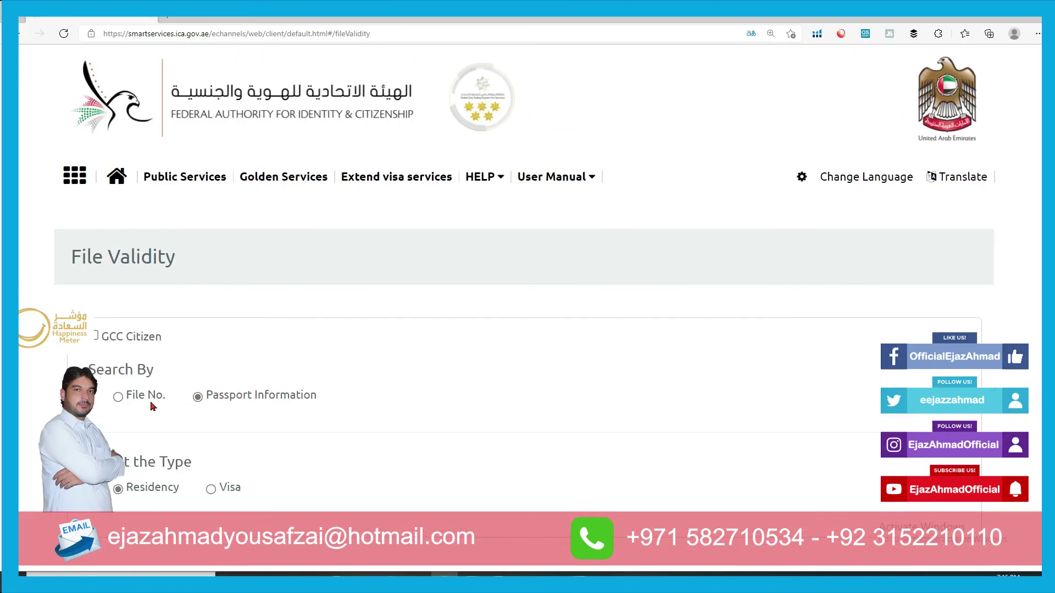
# - Switch Search By back to File No. and bring the File Type fields into view
pyautogui.click(118, 397)
pyautogui.scroll(-3, 312, 407)
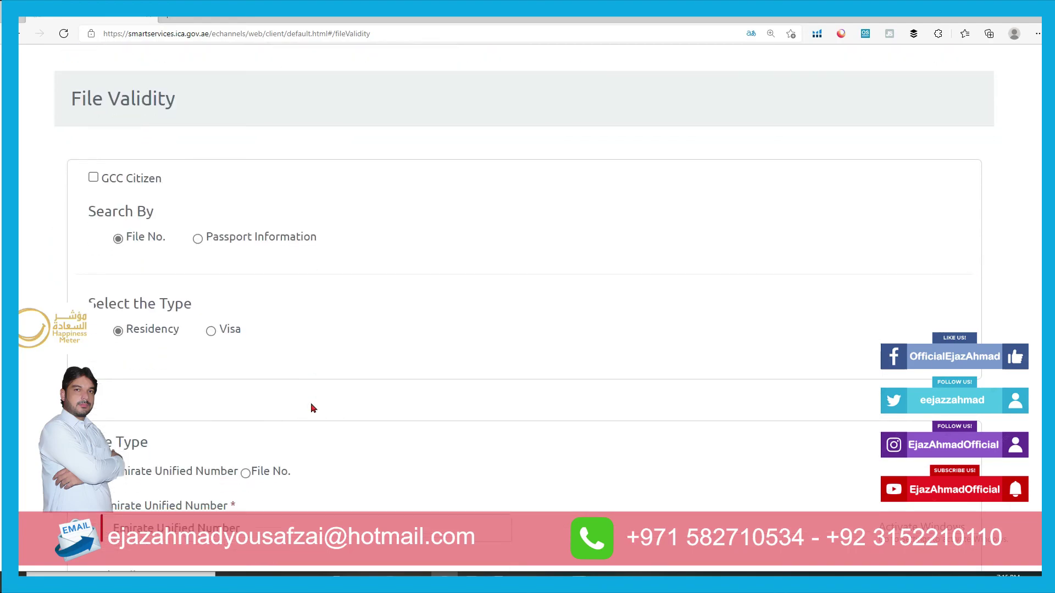